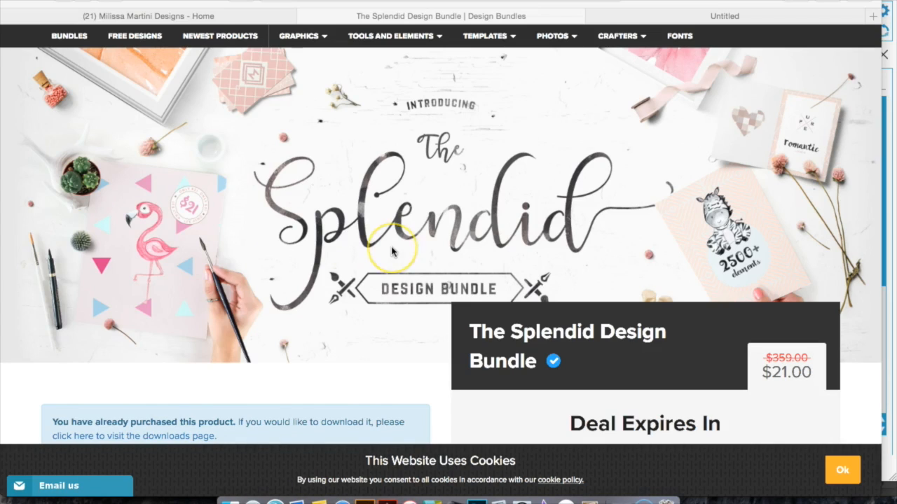
Scroll through the Splendid Design Bundle page to view the included products.
scroll(393, 252, down, 10)
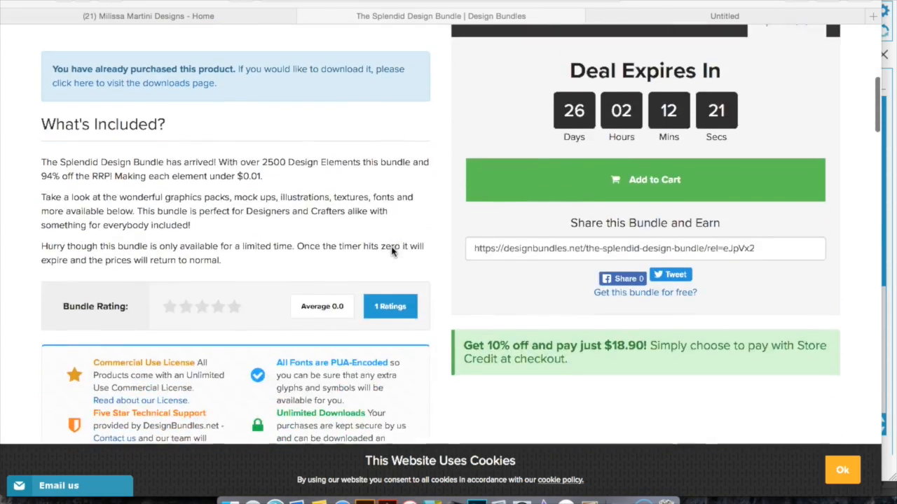
scroll(392, 252, down, 15)
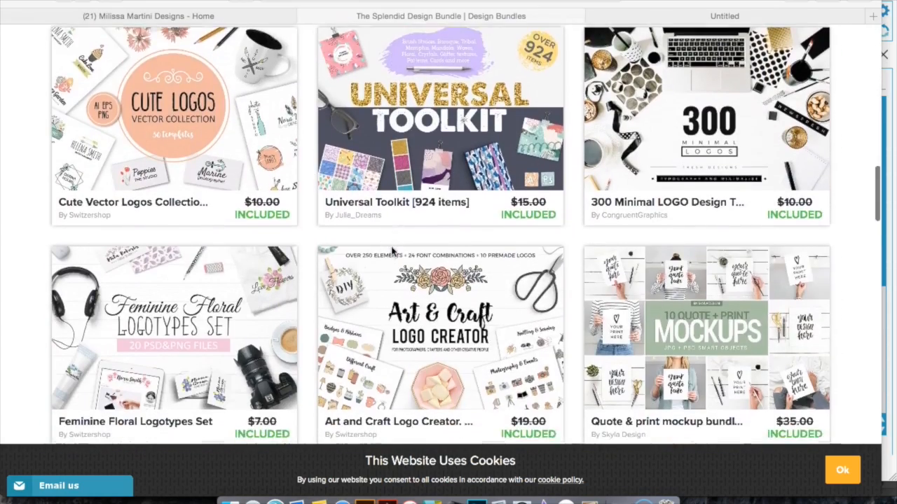
scroll(392, 252, down, 17)
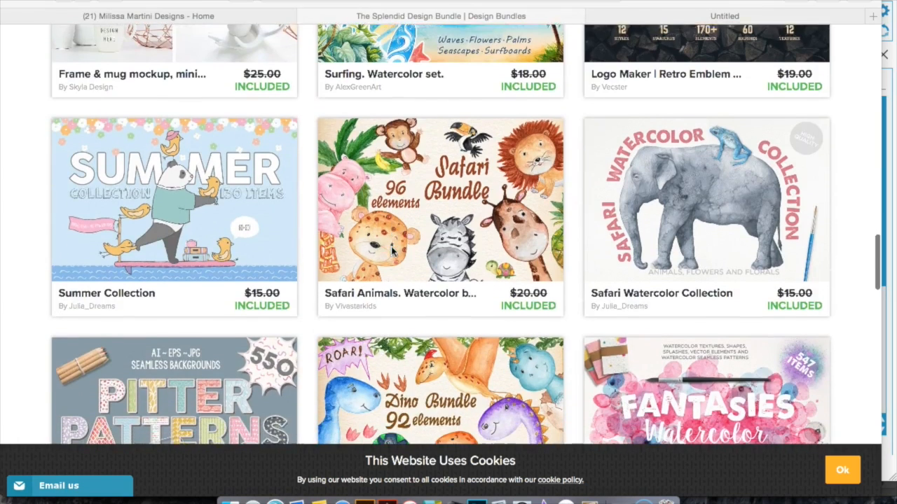
scroll(393, 252, down, 4)
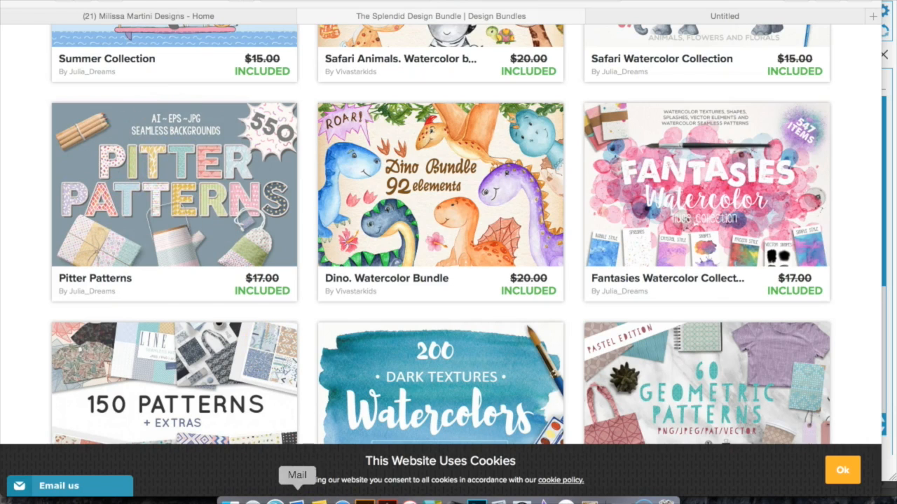
Switch to Silhouette Studio and add a text block reading THE NEW GIRL on three lines.
click(275, 502)
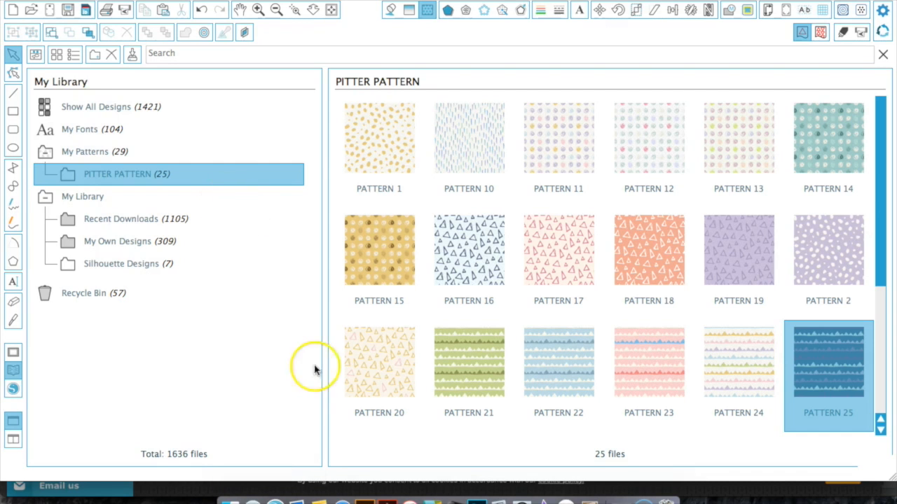
click(14, 112)
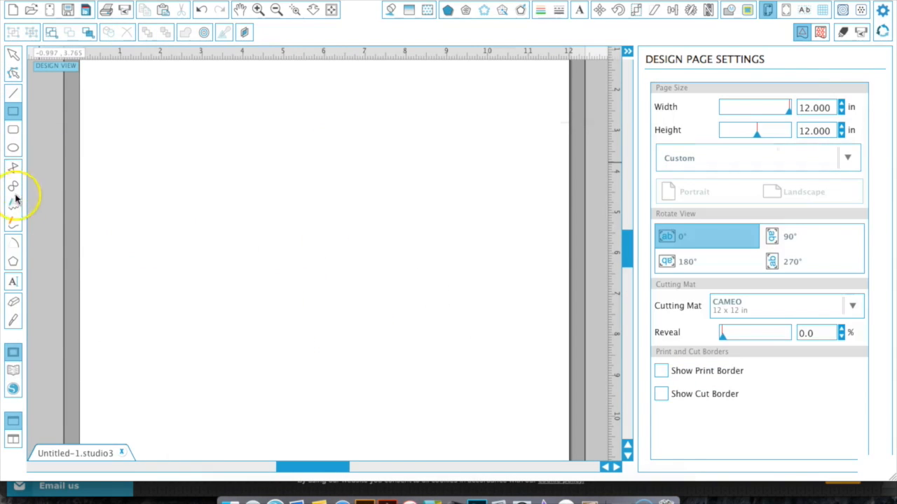
click(12, 283)
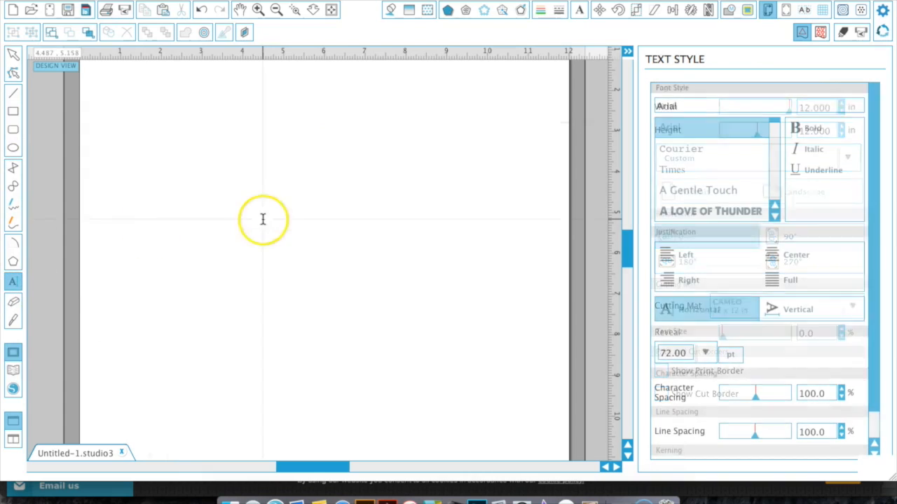
click(232, 199)
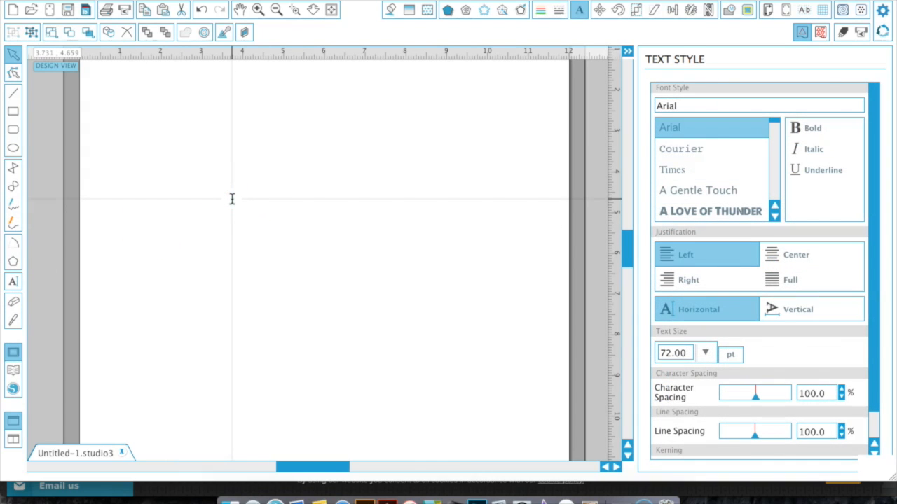
text(THE)
key(Return)
text(NEW)
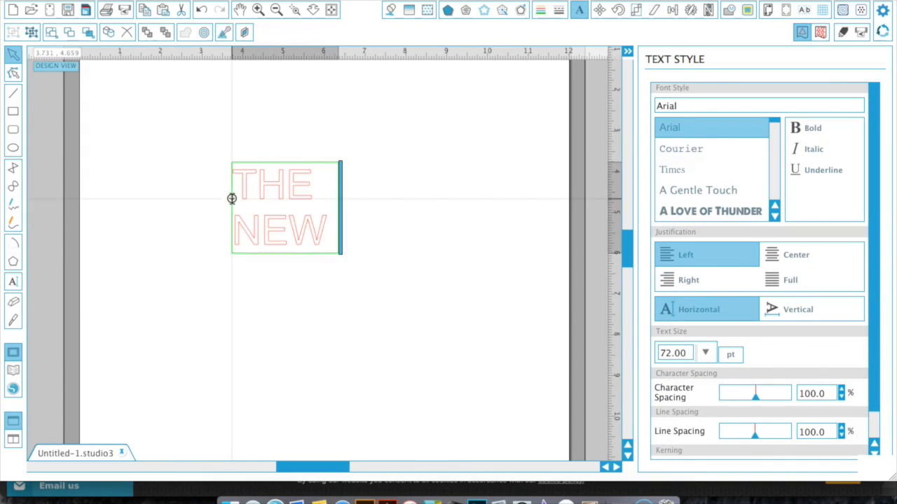
key(Return)
text(GIRL)
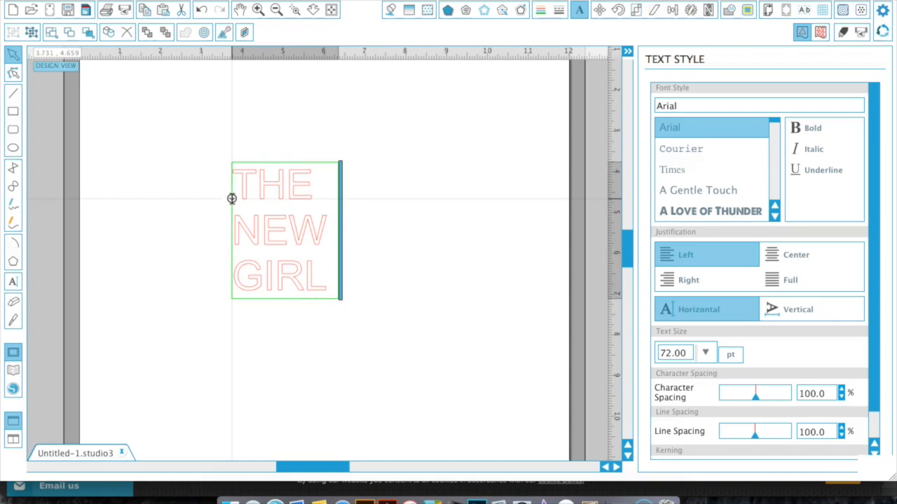
Select all the text, center its justification, and set the font to Pinsetter Complete.
key(super+a)
click(789, 259)
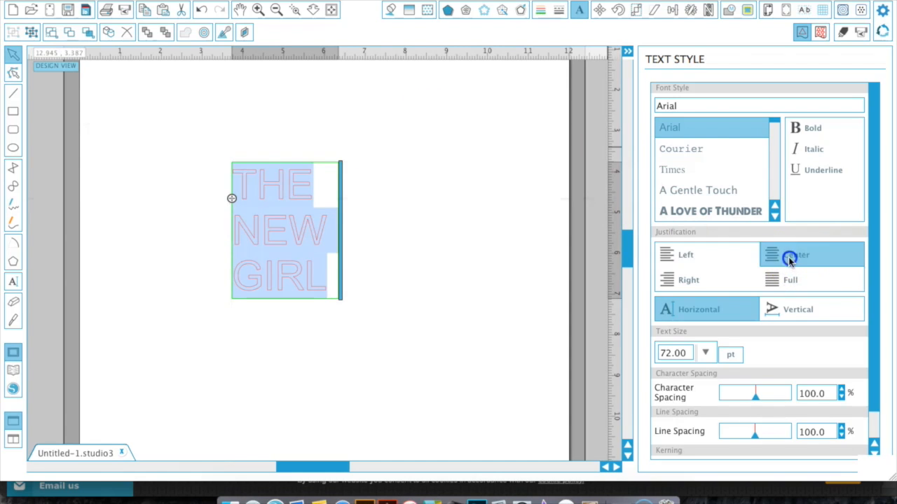
double_click(737, 106)
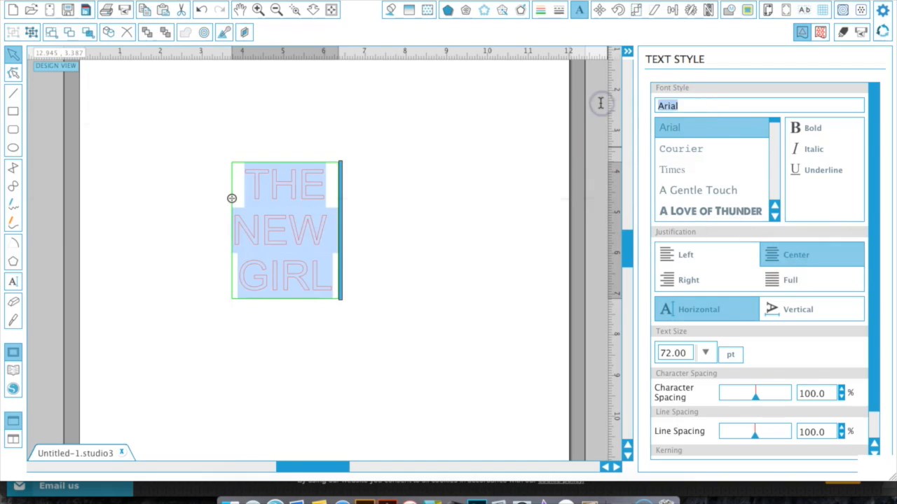
text(PINSetter Complete)
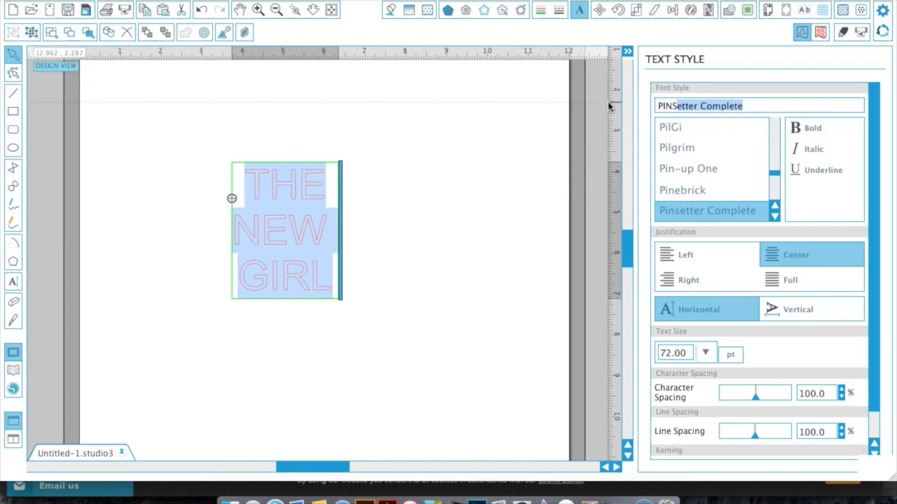
key(Return)
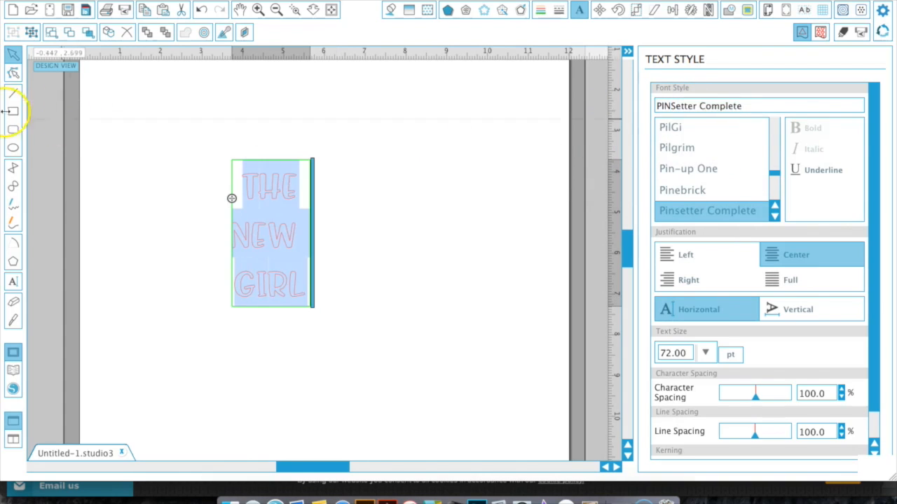
Replace the H in THE and the I in GIRL with lowercase h and i.
click(230, 210)
click(276, 187)
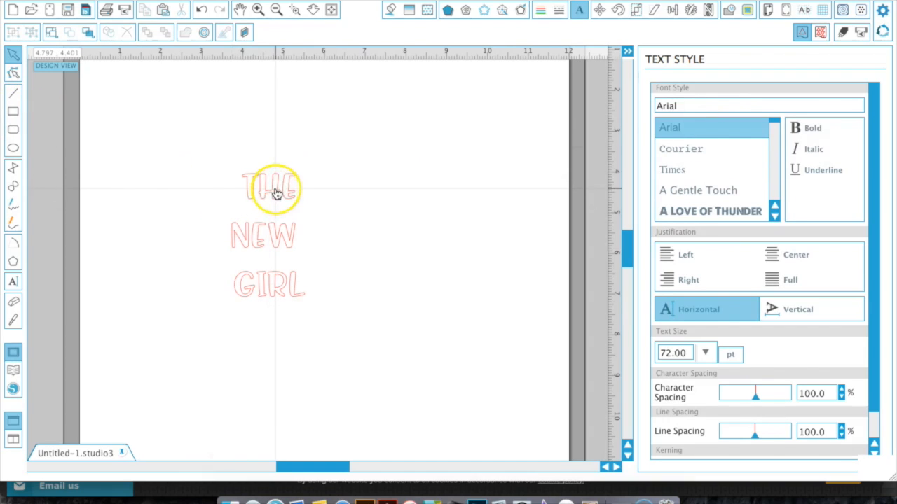
drag(271, 188, 264, 187)
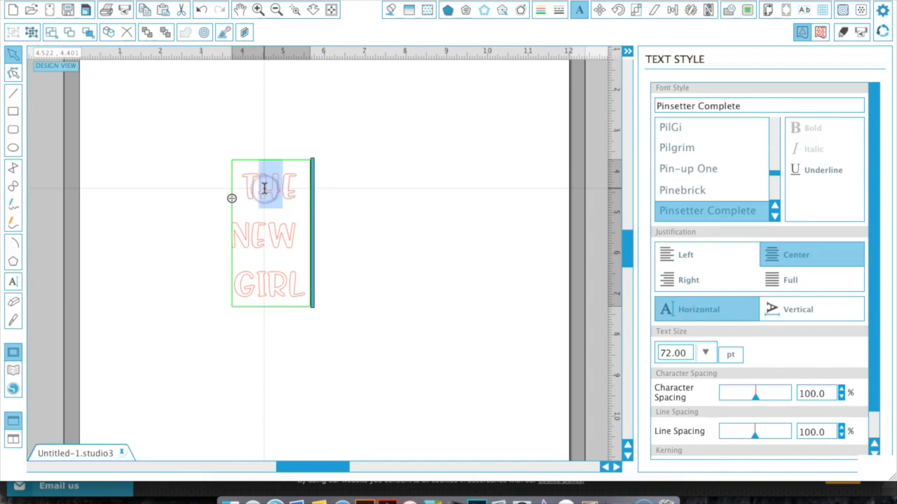
text(h)
click(270, 238)
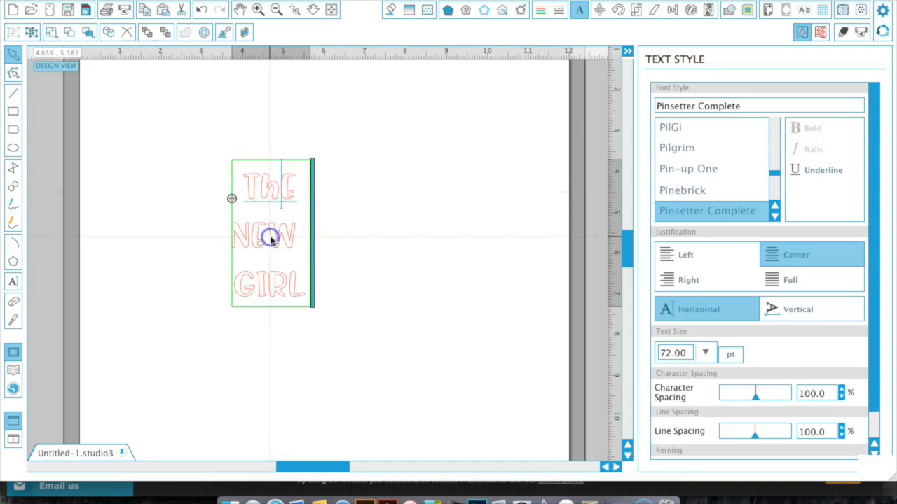
drag(273, 274, 258, 282)
text(i)
click(112, 155)
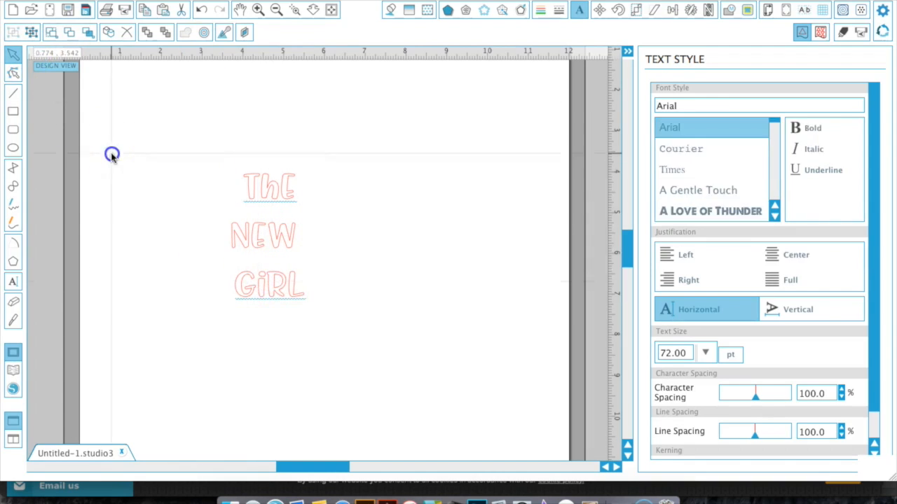
Scale the text block up to about 190 pt and move it toward the top of the page.
click(286, 199)
drag(318, 313, 478, 442)
drag(398, 156, 455, 72)
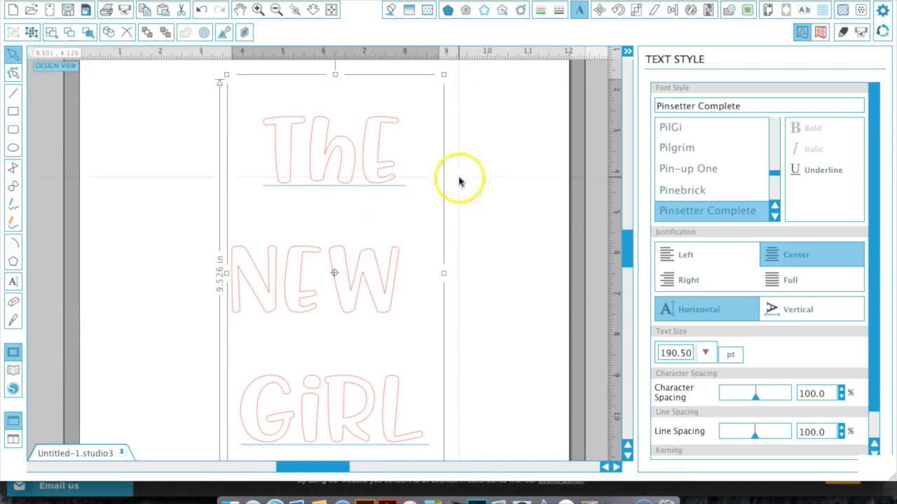
scroll(462, 226, down, 1)
click(477, 223)
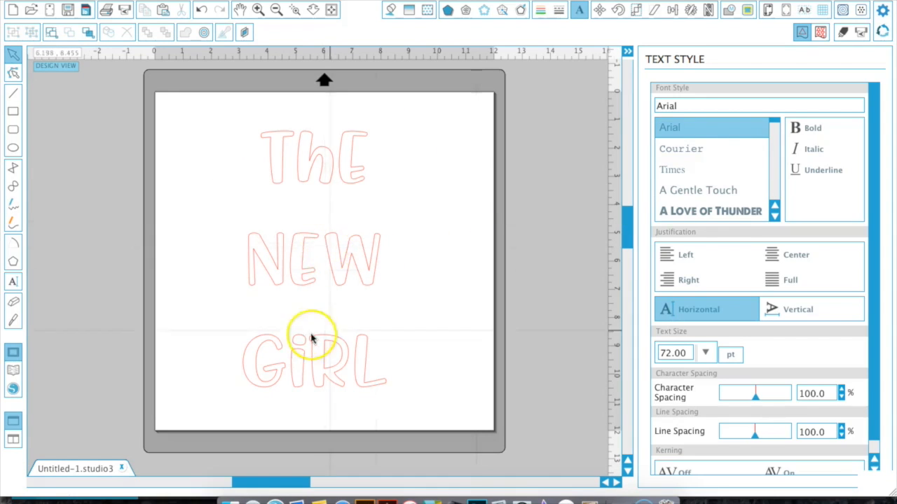
Reduce the text's line spacing to about 60.4%.
click(334, 270)
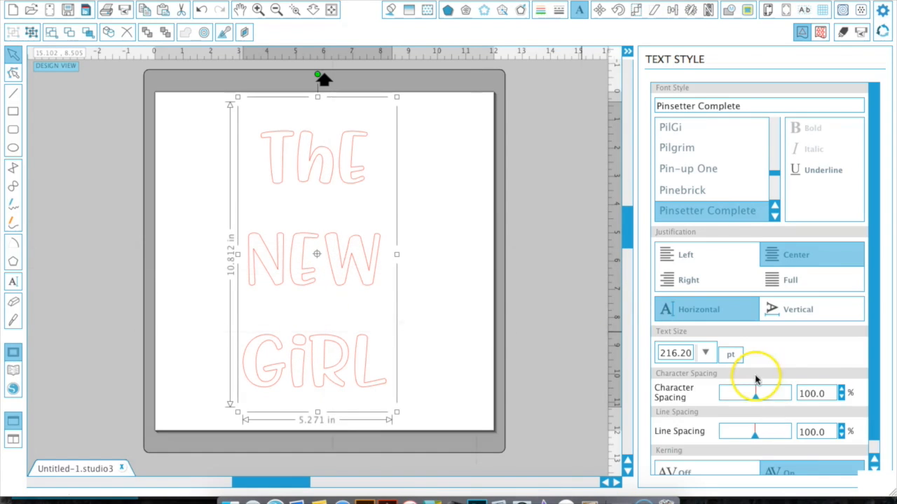
drag(755, 438, 741, 438)
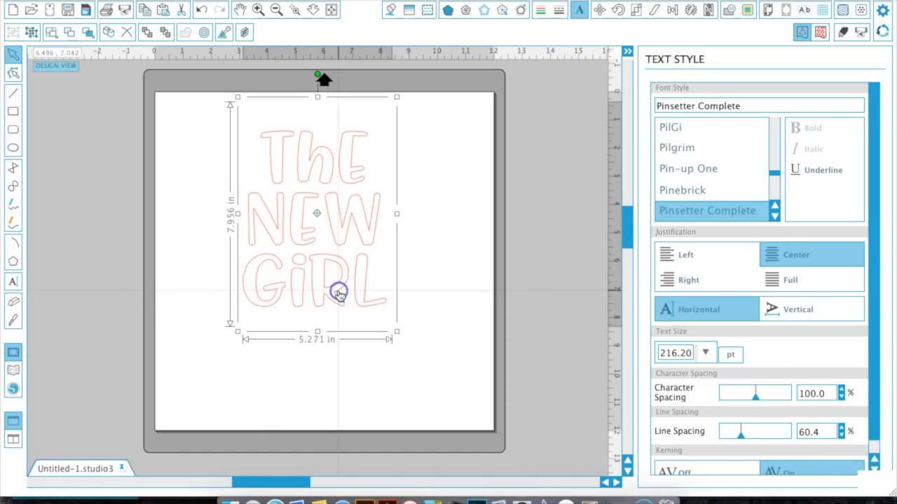
click(416, 274)
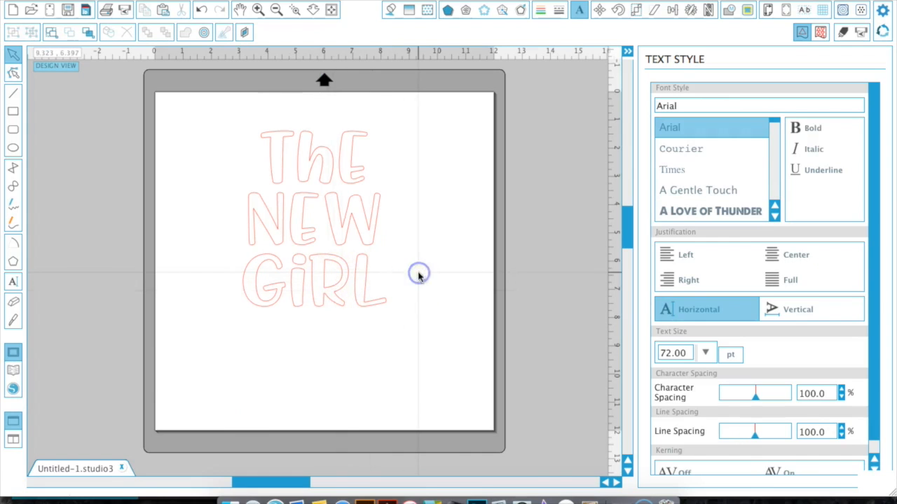
Enlarge the text block to about 8.3 in wide by 12.55 in tall, filling the page.
click(356, 281)
drag(397, 333, 470, 404)
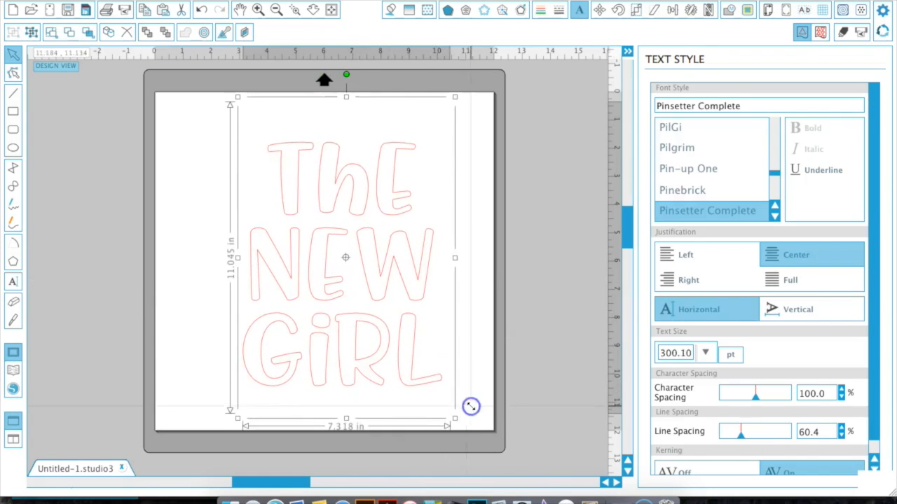
click(238, 101)
click(296, 245)
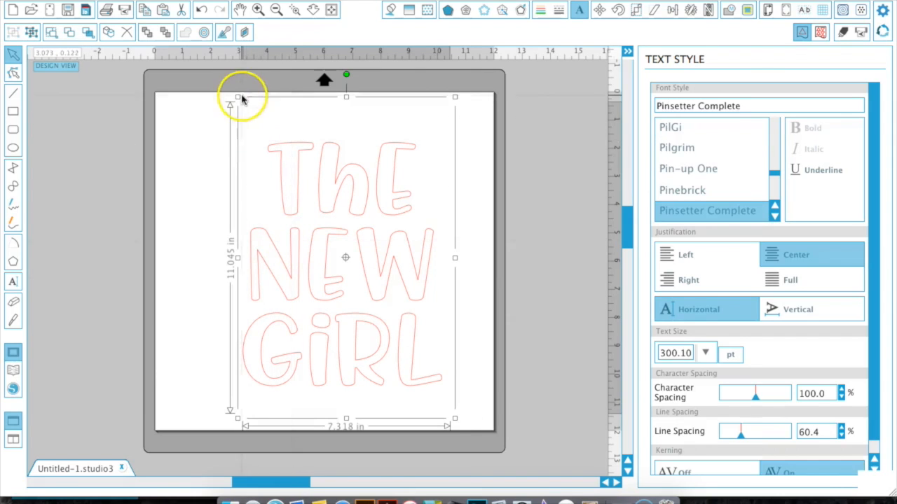
drag(239, 98, 180, 74)
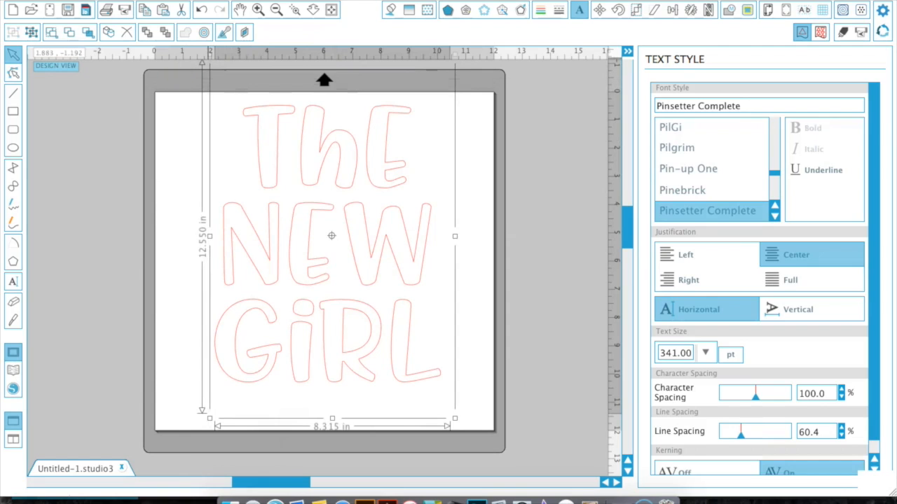
Try several fill patterns on the text, ending with the multicoloured polka-dot pattern.
click(428, 14)
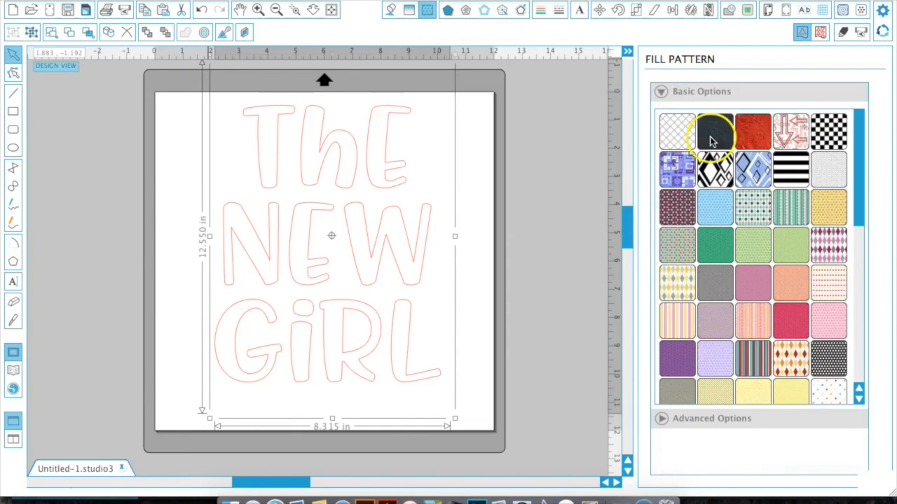
click(713, 140)
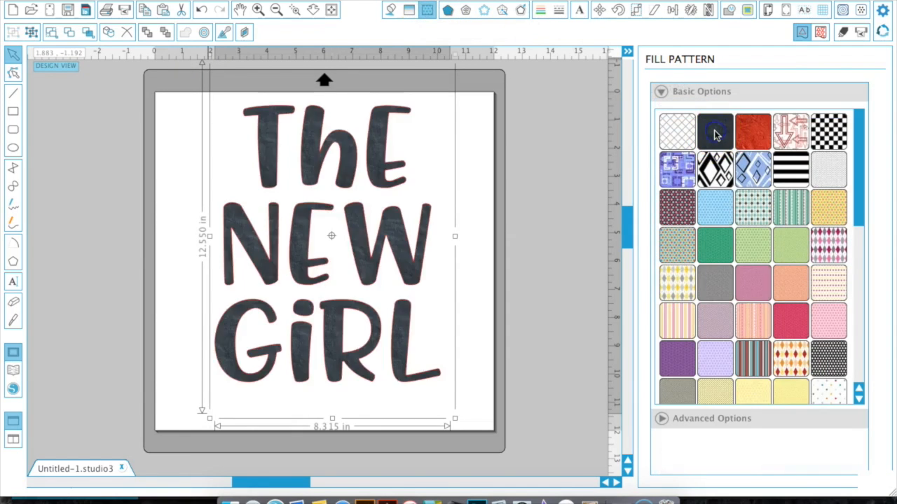
click(759, 140)
click(794, 174)
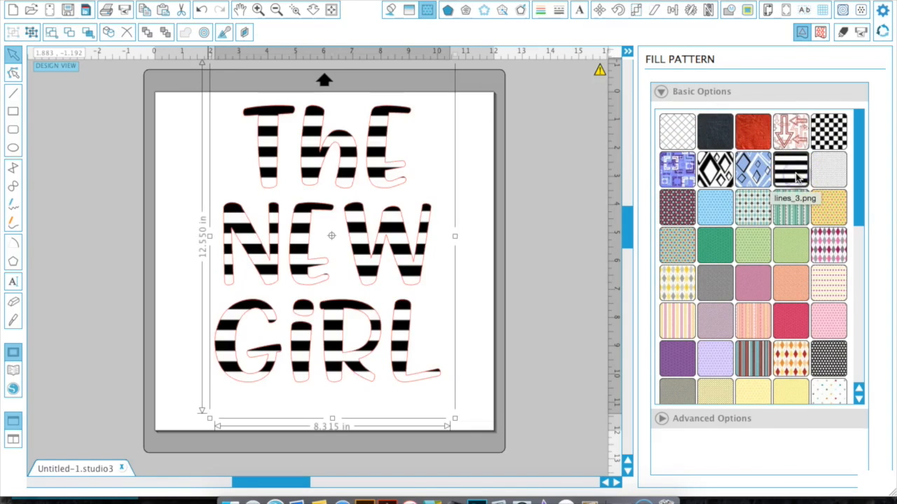
click(669, 207)
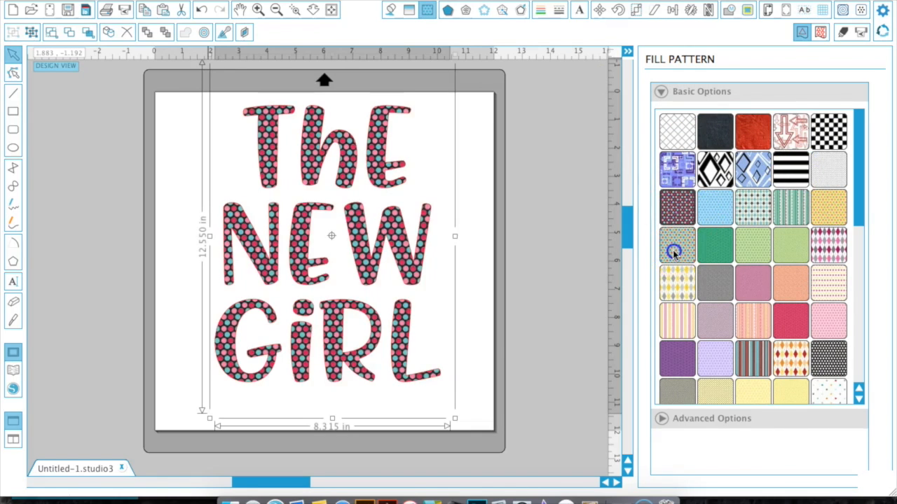
click(674, 252)
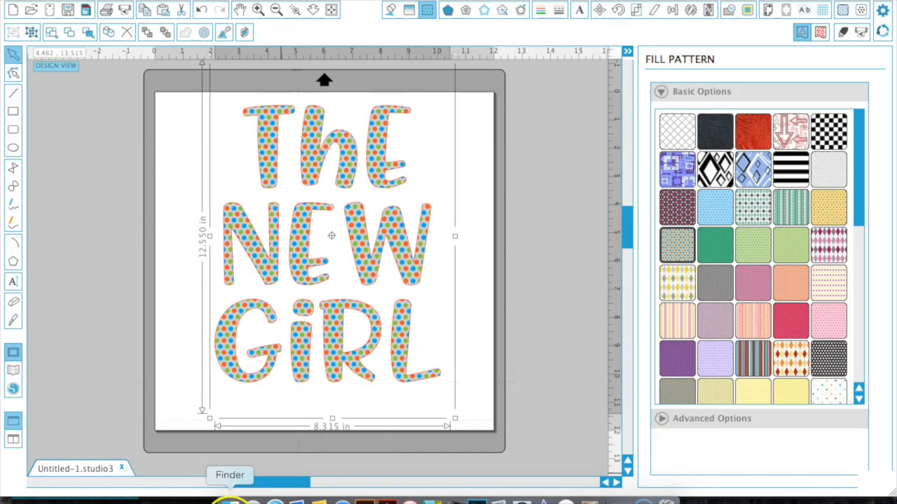
Open Finder and browse to the CATALOG folder inside PITTER_PATTERNS on the Desktop.
click(230, 500)
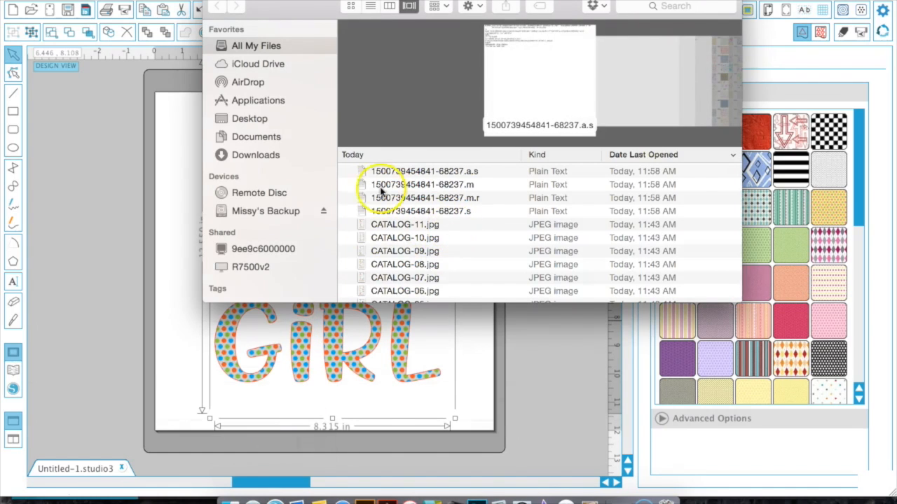
click(238, 118)
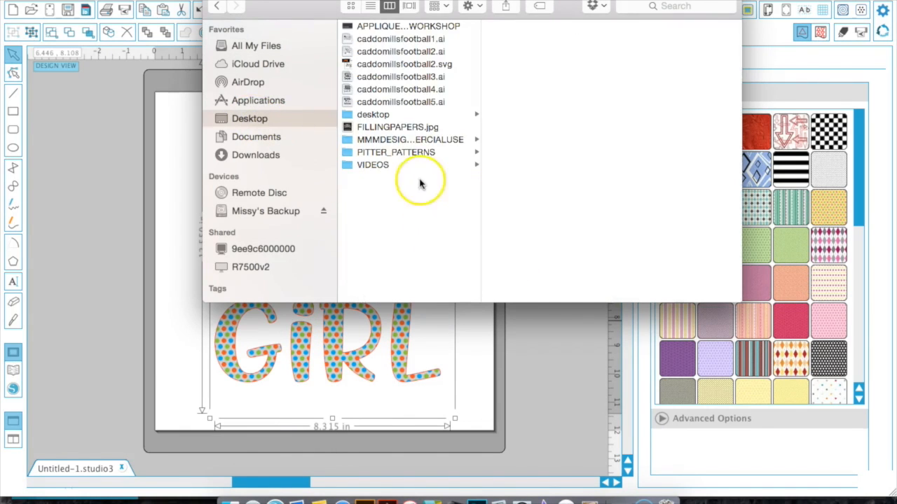
click(395, 152)
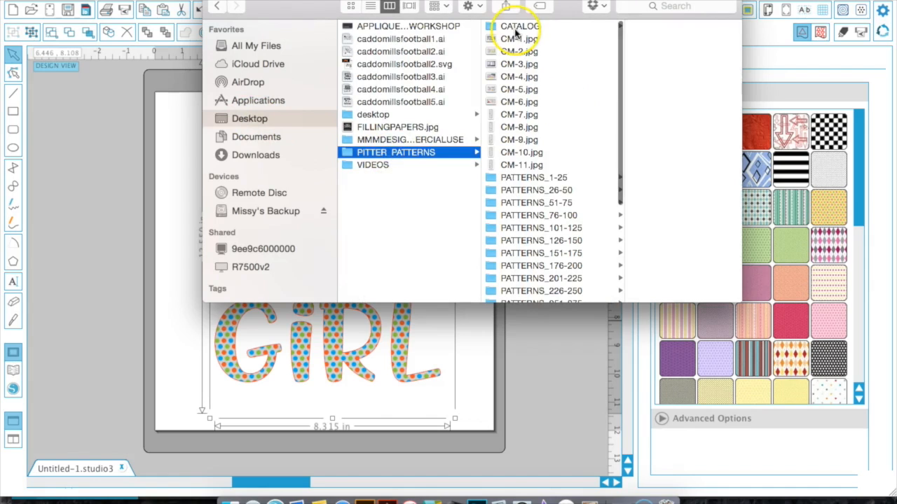
click(516, 28)
key(Right)
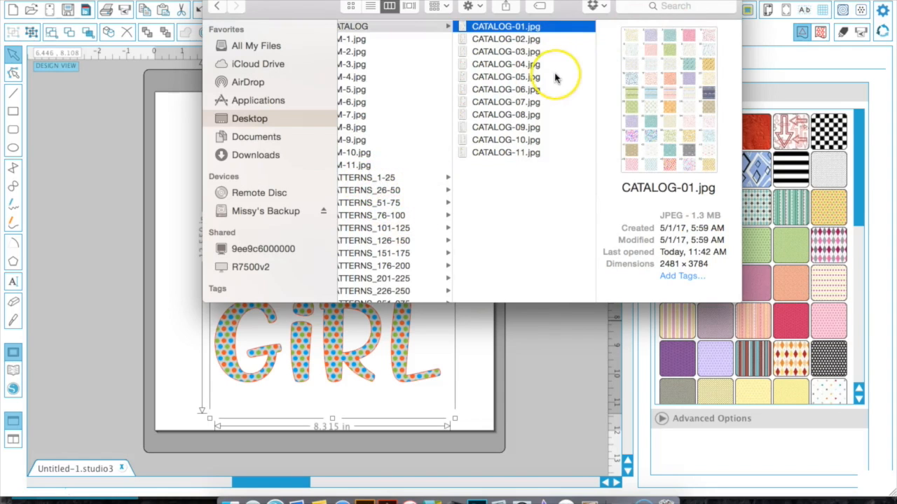
Open the Pitter Patterns catalog pages and page through them to review the available patterns.
double_click(518, 29)
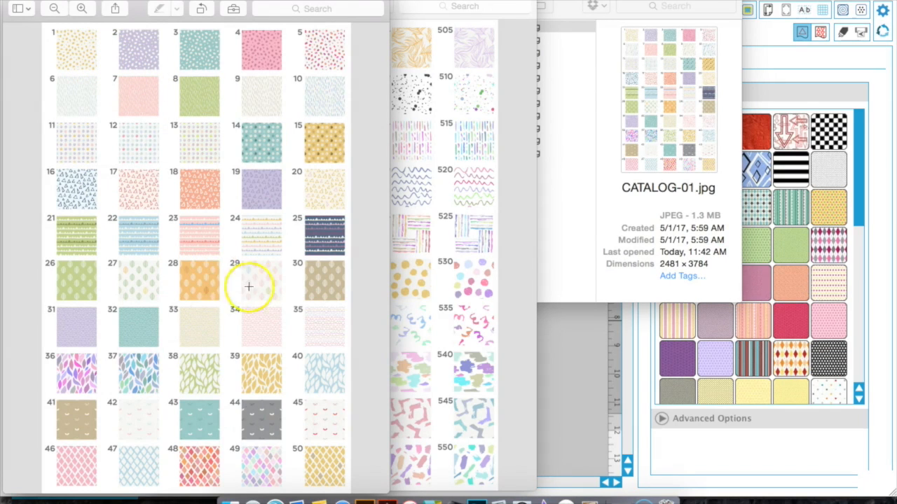
key(super+w)
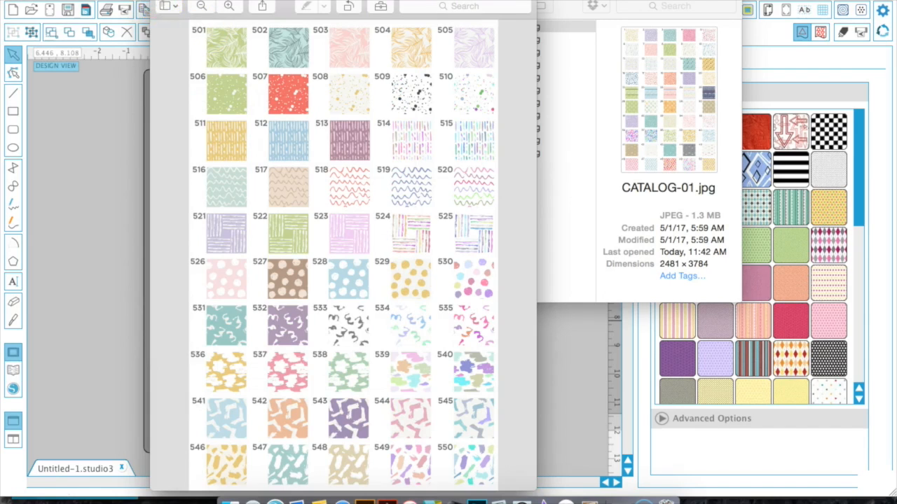
key(super+w)
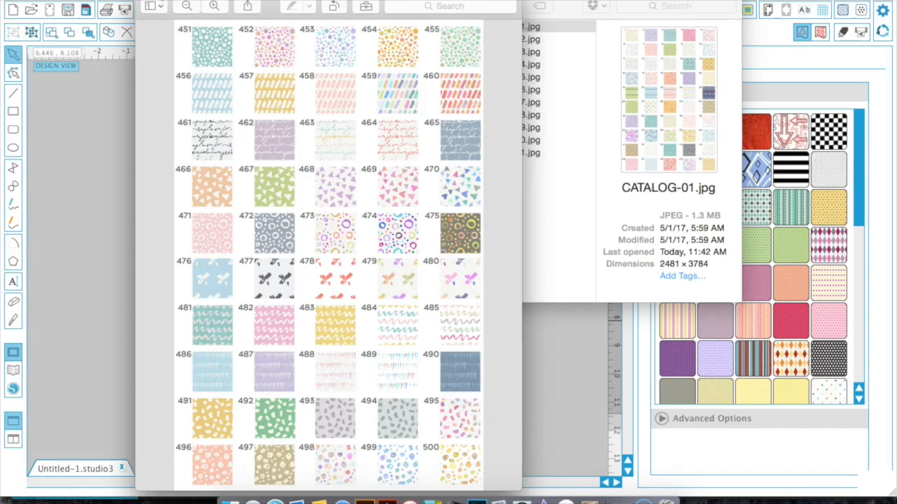
key(super+w)
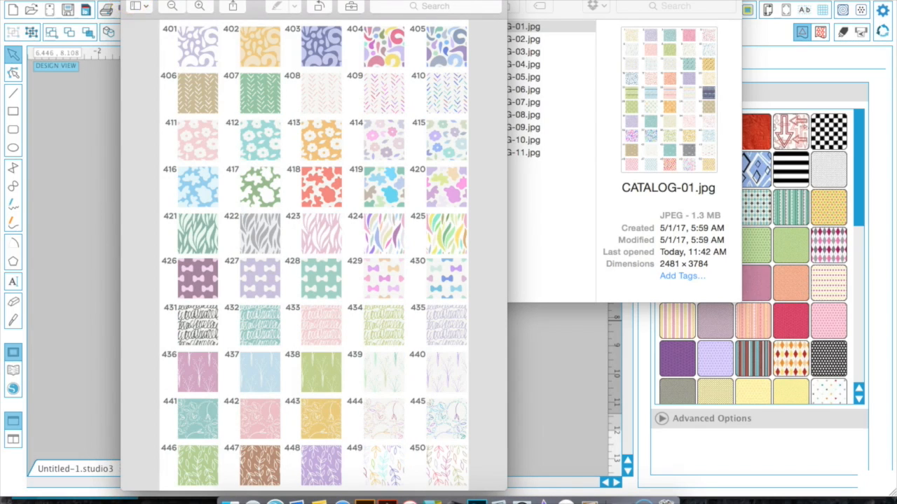
key(super+w)
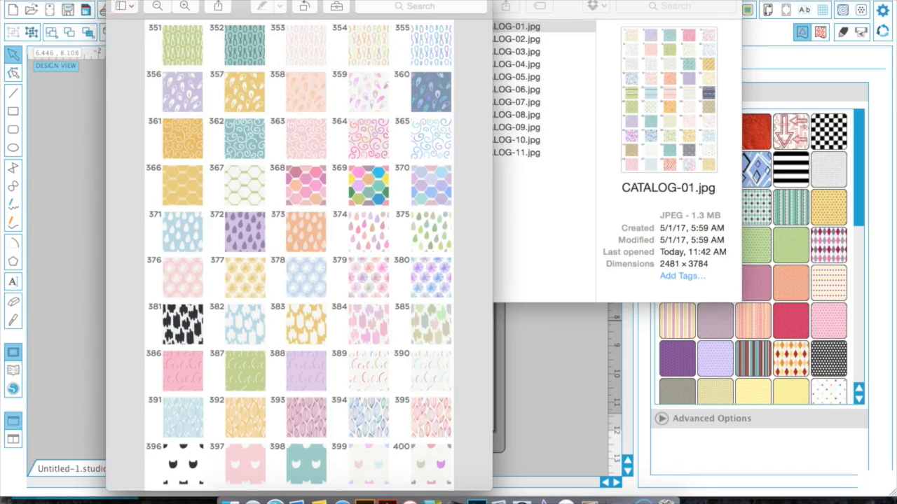
key(super+w)
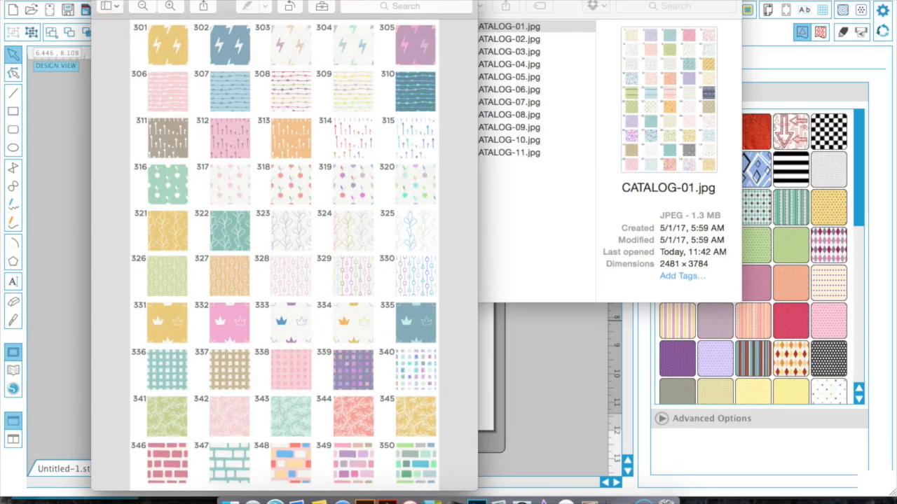
key(super+w)
key(super+w)
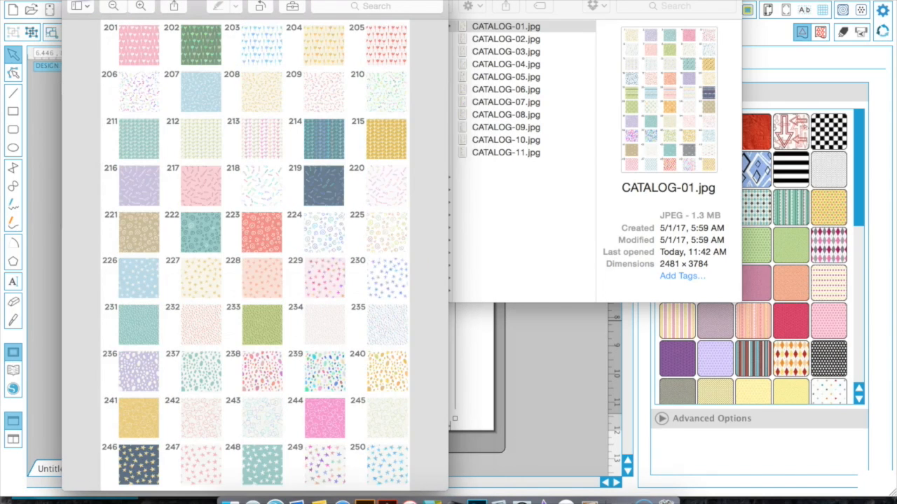
key(super+w)
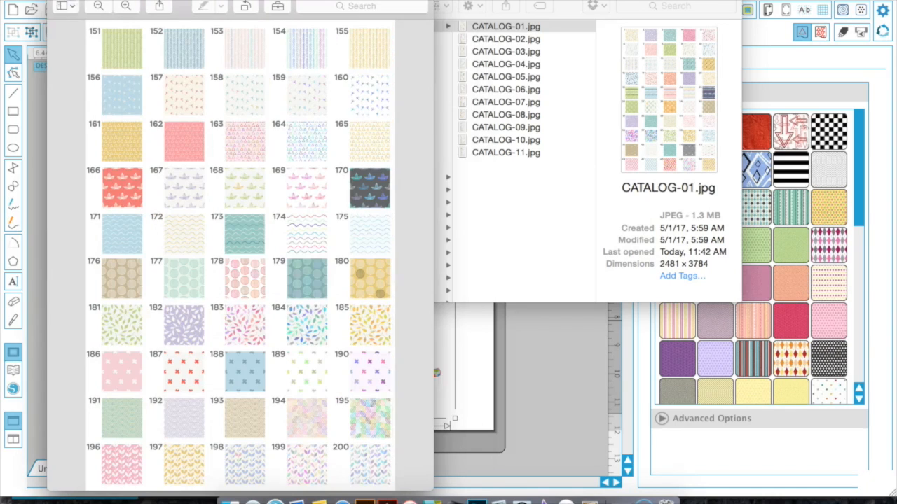
key(super+w)
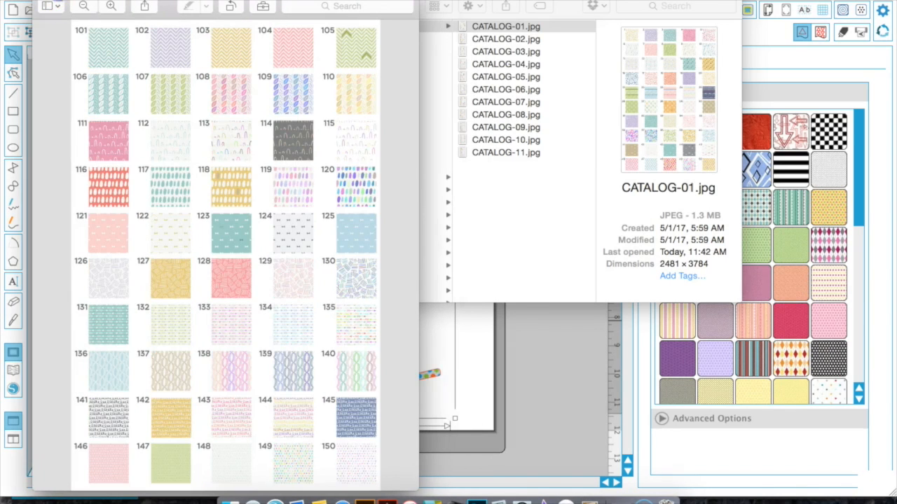
key(super+w)
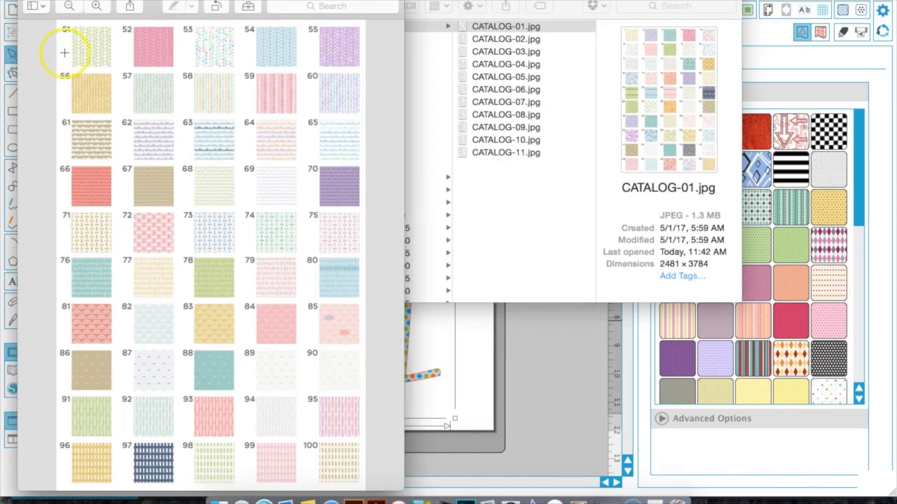
key(super+w)
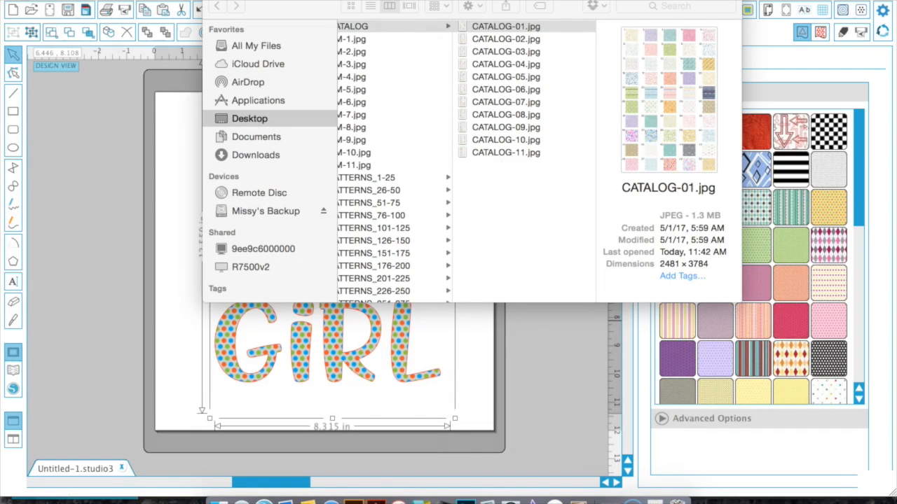
Open the JPG folder in PATTERNS_26-50 and drag PATTERN_26 onto the E of NEW.
click(507, 38)
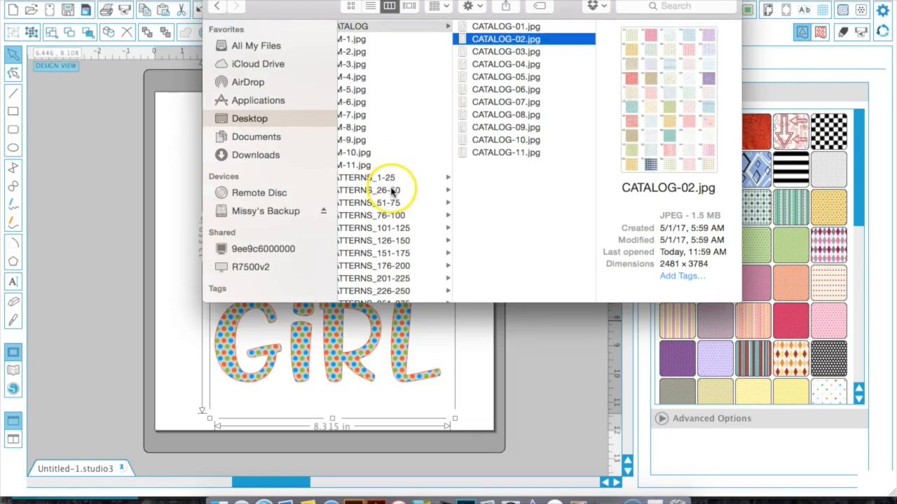
click(392, 191)
click(507, 54)
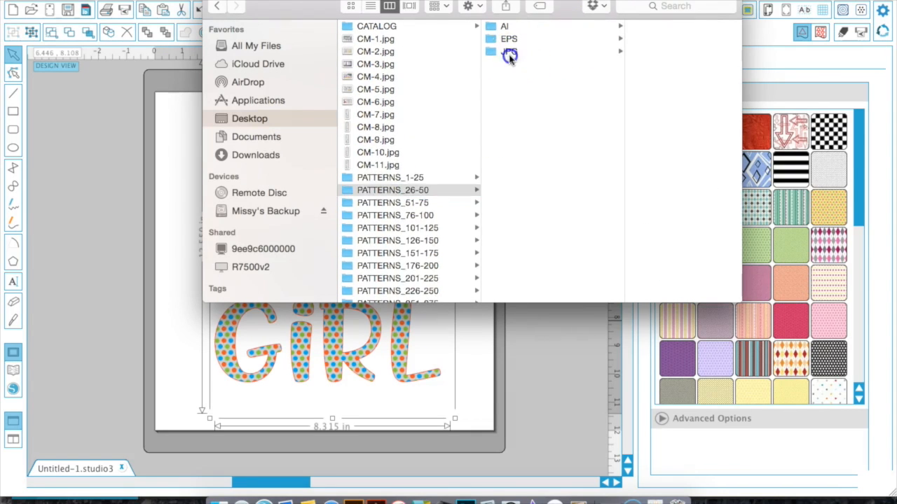
drag(408, 6, 585, 37)
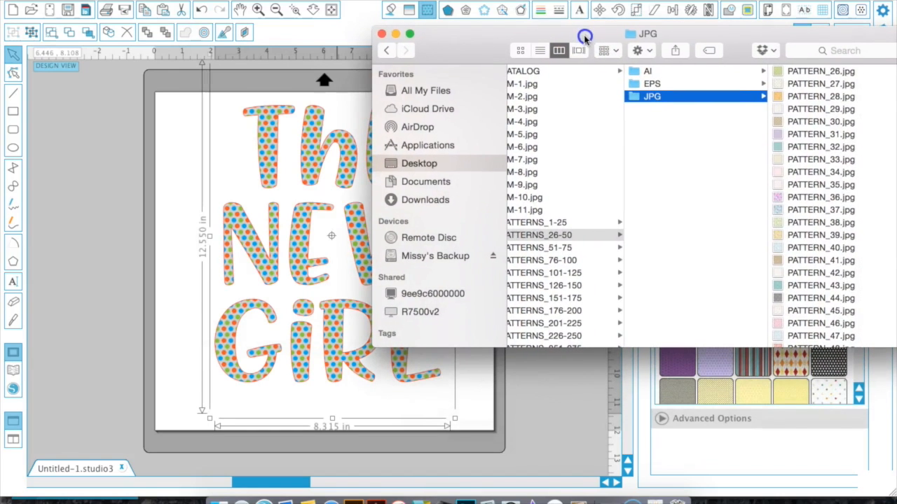
click(792, 71)
drag(656, 72, 297, 245)
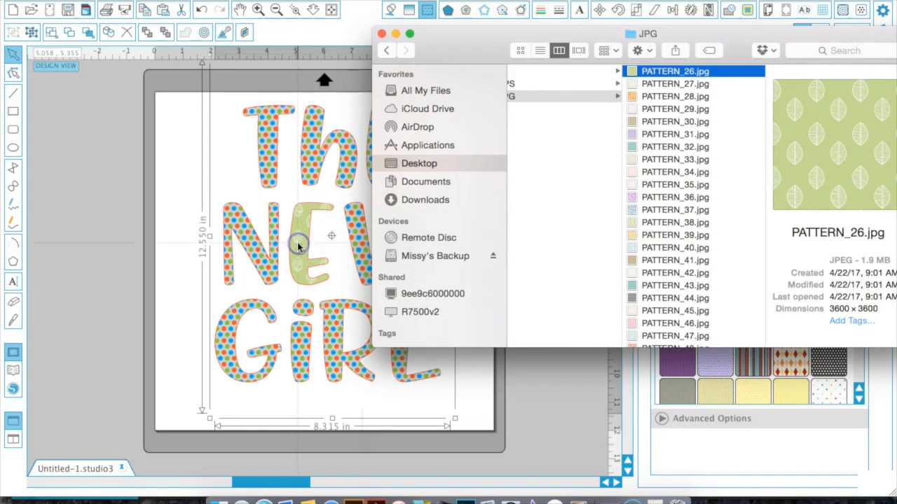
Drag PATTERN_27 onto the R of GIRL and PATTERN_31 onto the T of The.
click(652, 83)
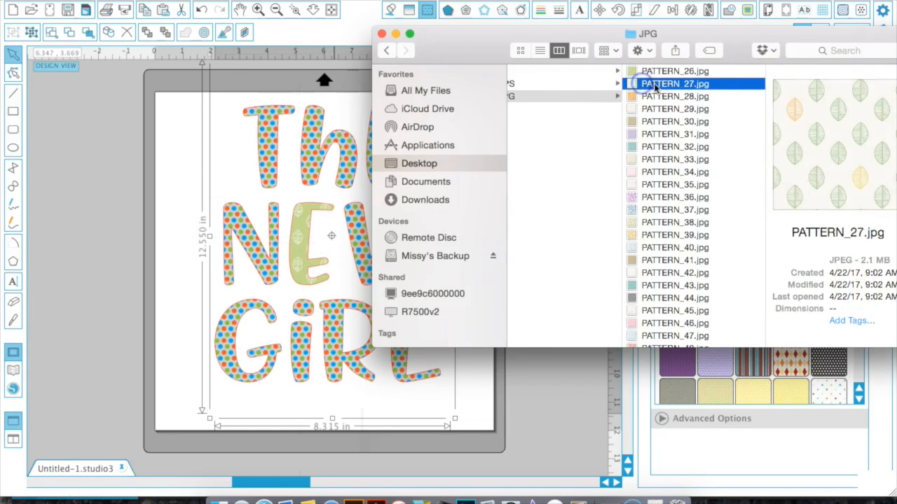
drag(658, 88, 339, 359)
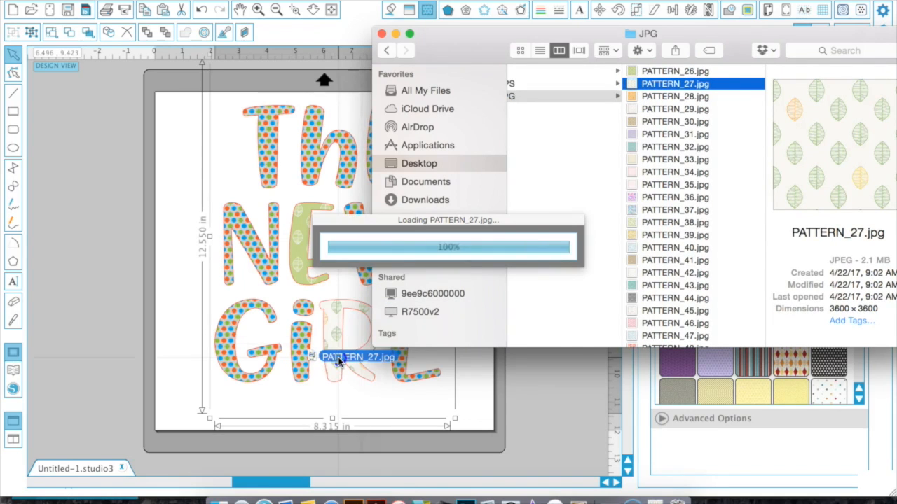
click(657, 135)
drag(659, 138, 267, 172)
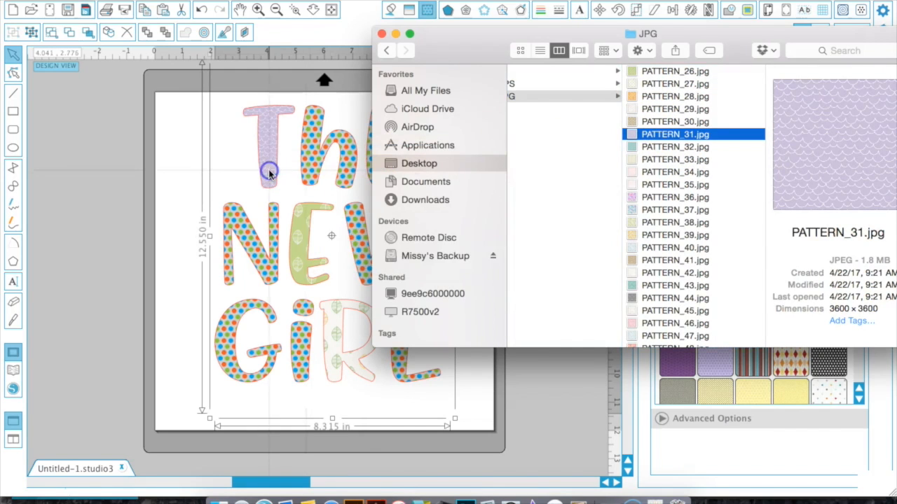
Drag further patterns from the folder onto the L, W, G and i letters.
drag(658, 138, 415, 379)
drag(646, 199, 352, 254)
drag(659, 235, 263, 314)
drag(674, 297, 301, 343)
click(641, 286)
drag(641, 287, 362, 252)
Scroll the pattern list and drag more patterns, including PATTERN_41, onto the N, h and E of The.
drag(372, 154, 556, 159)
scroll(851, 315, down, 1)
click(851, 313)
drag(701, 312, 260, 256)
drag(700, 236, 350, 154)
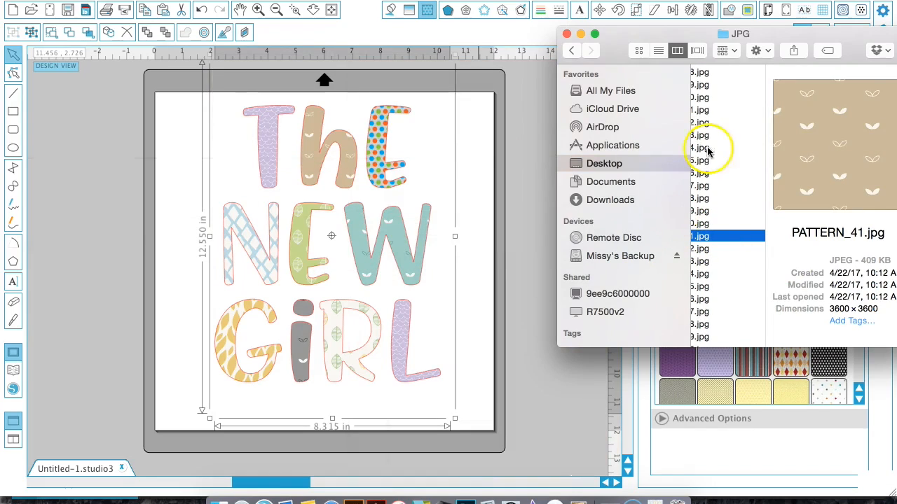
drag(708, 150, 371, 120)
Close the Finder window and open the Fill Pattern panel with its advanced options expanded.
click(540, 9)
click(540, 10)
click(755, 131)
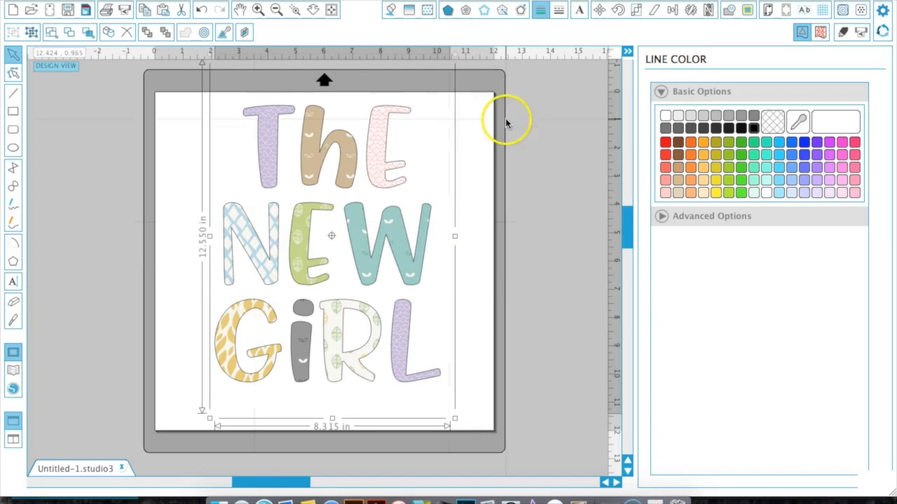
click(427, 12)
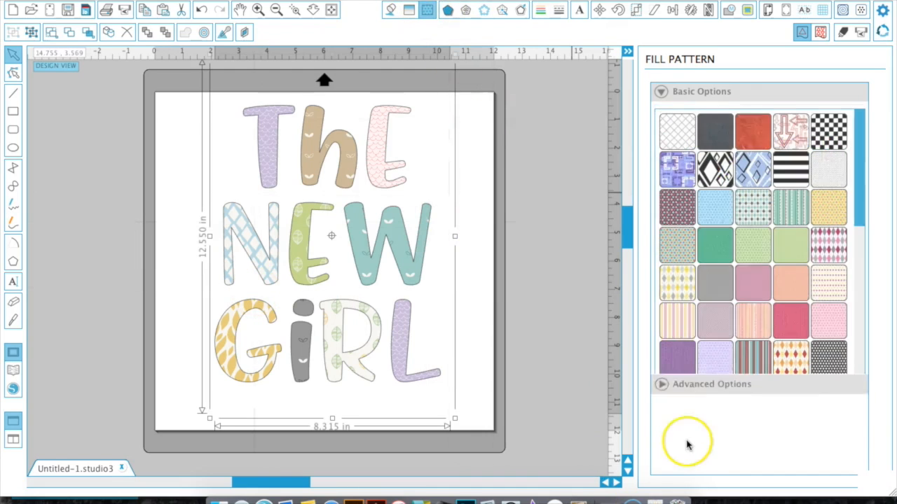
click(664, 420)
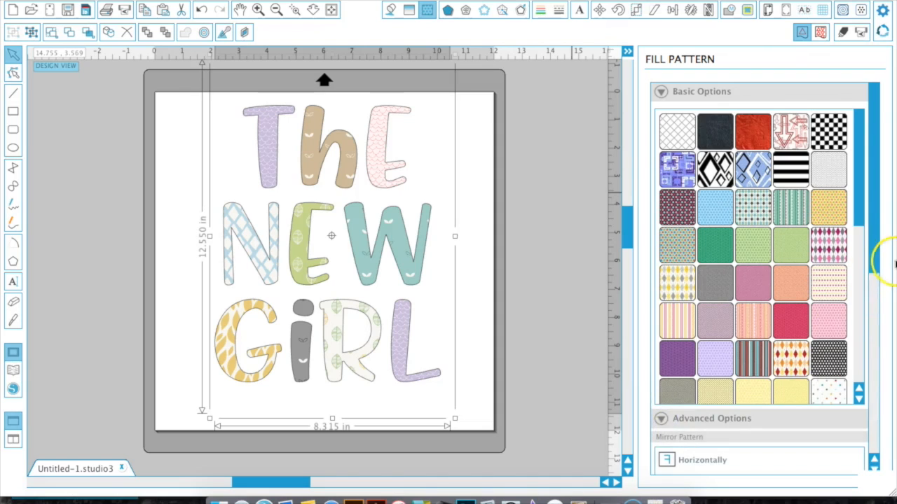
Try setting the pattern transparency to 65.5%, then return it to 0%.
drag(872, 231, 869, 445)
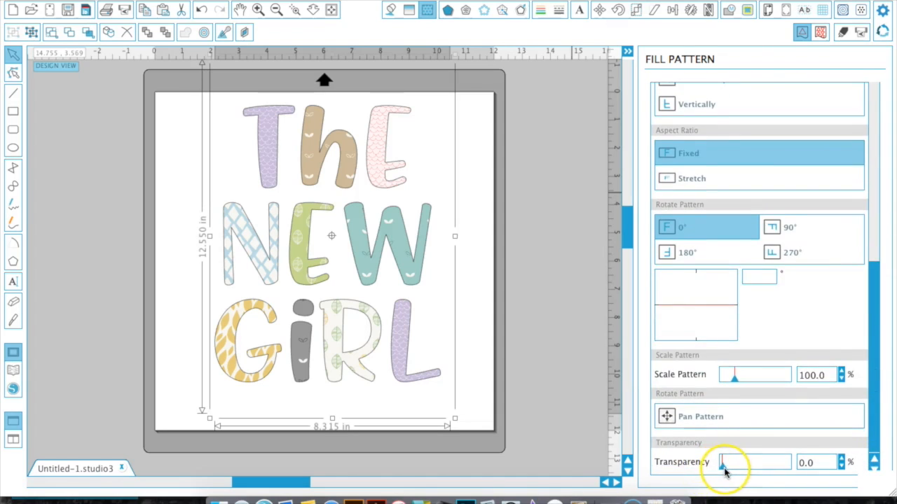
drag(731, 473, 751, 473)
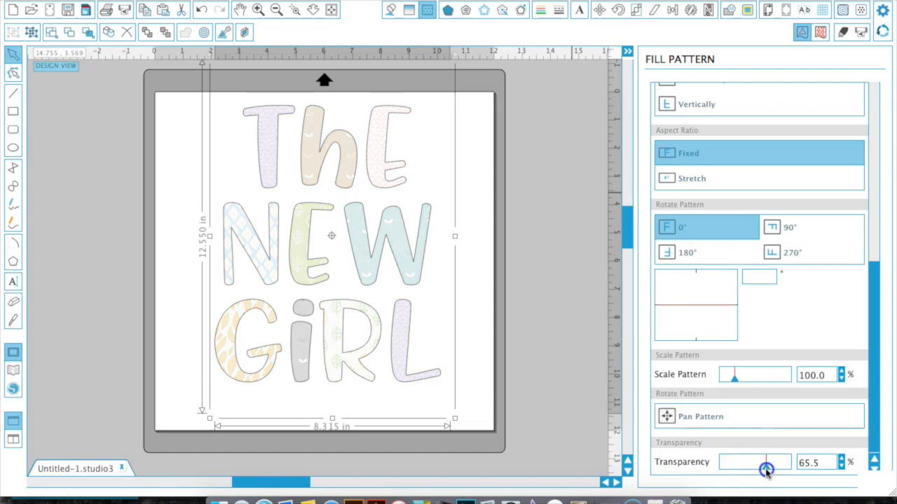
drag(756, 473, 690, 482)
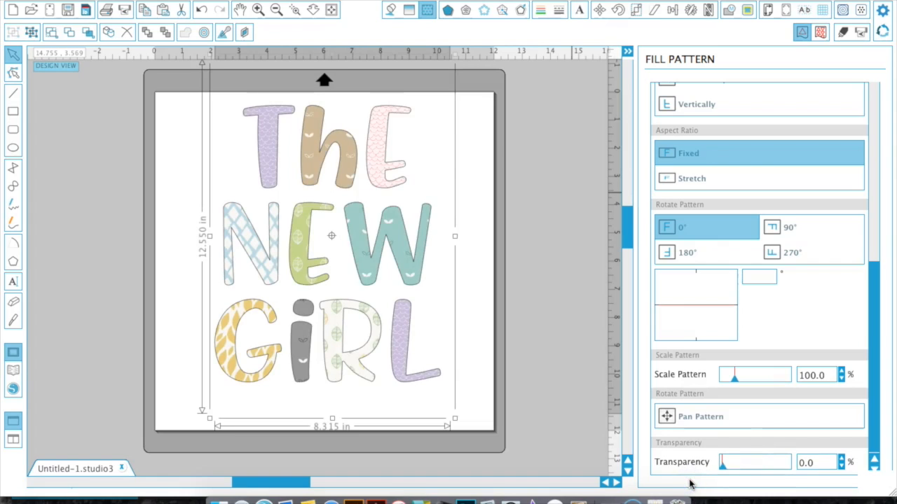
Pan the fill patterns inside the letters to shift their placement.
click(671, 417)
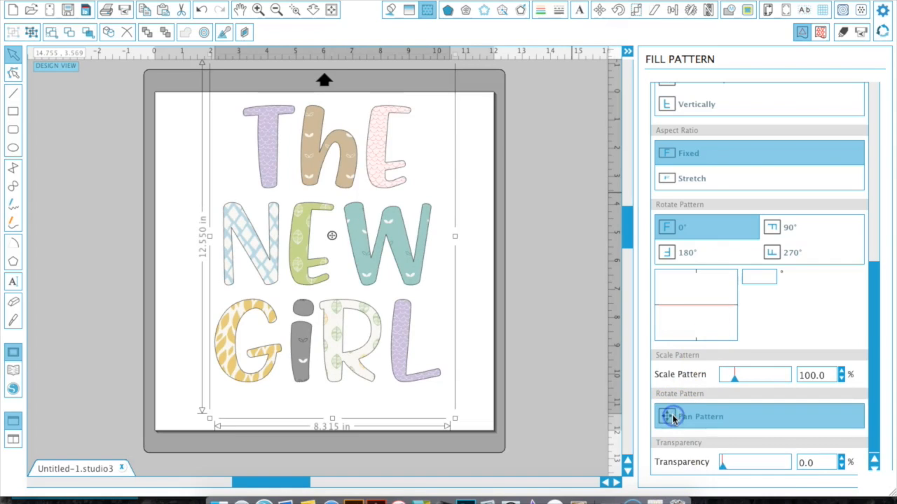
mouse_move(331, 234)
mouse_down()
mouse_move(348, 237)
mouse_move(333, 232)
mouse_up()
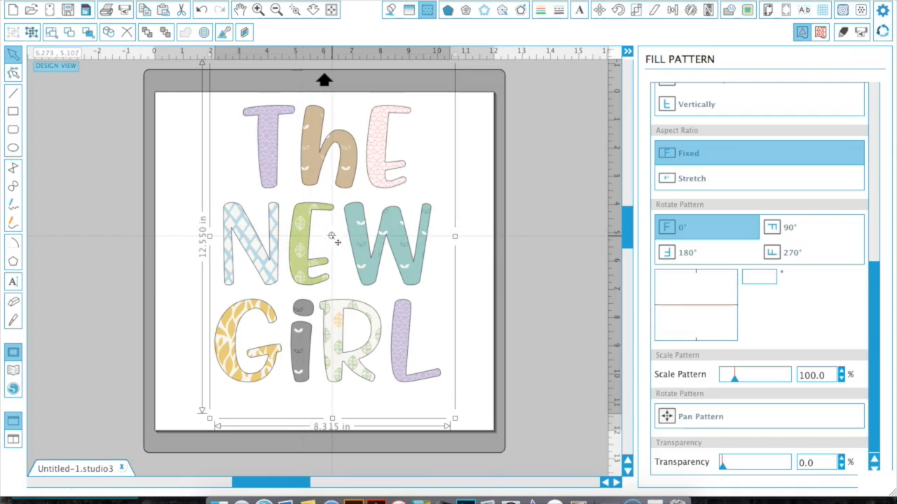
drag(332, 236, 330, 260)
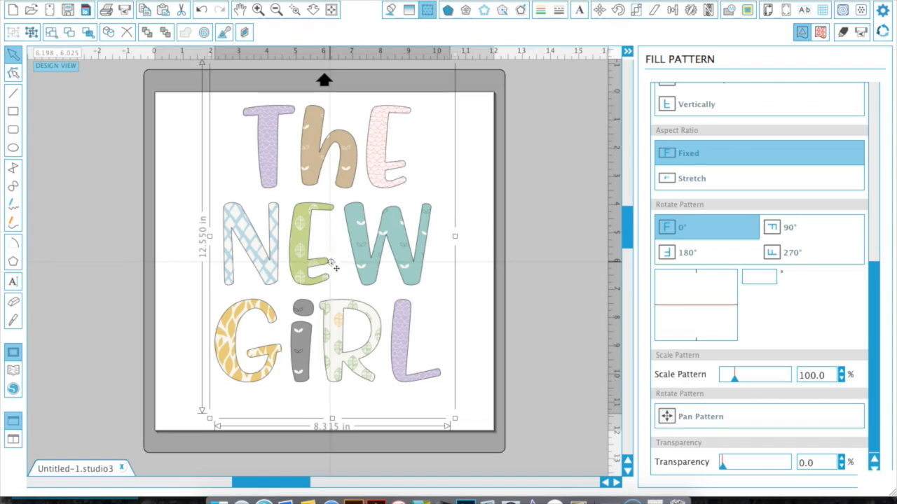
click(682, 418)
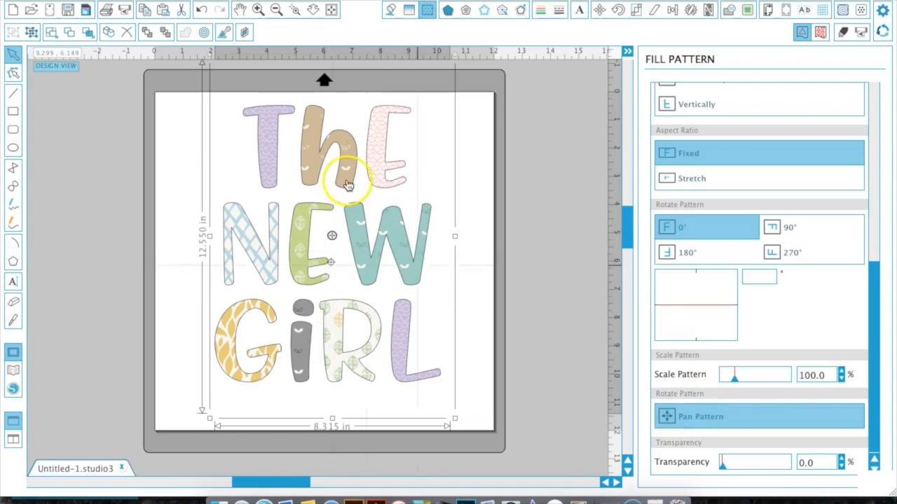
mouse_move(331, 236)
mouse_down()
mouse_move(355, 236)
mouse_move(346, 212)
mouse_up()
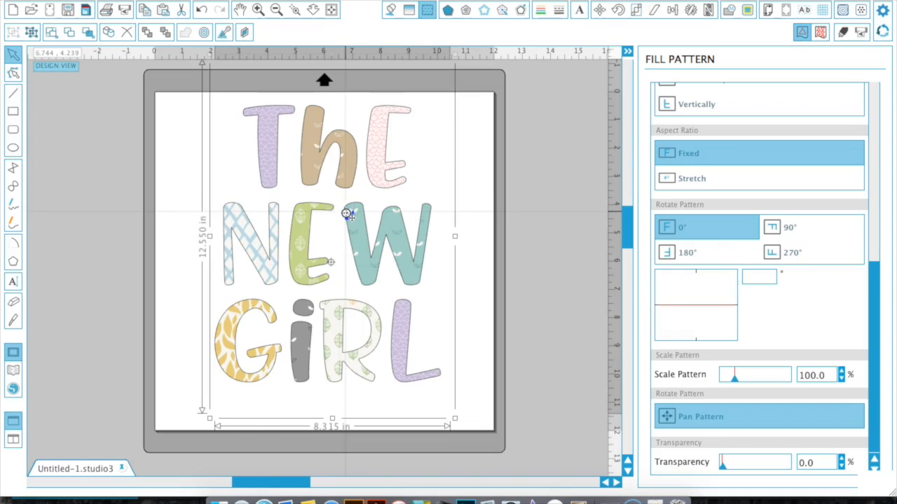
drag(346, 213, 346, 213)
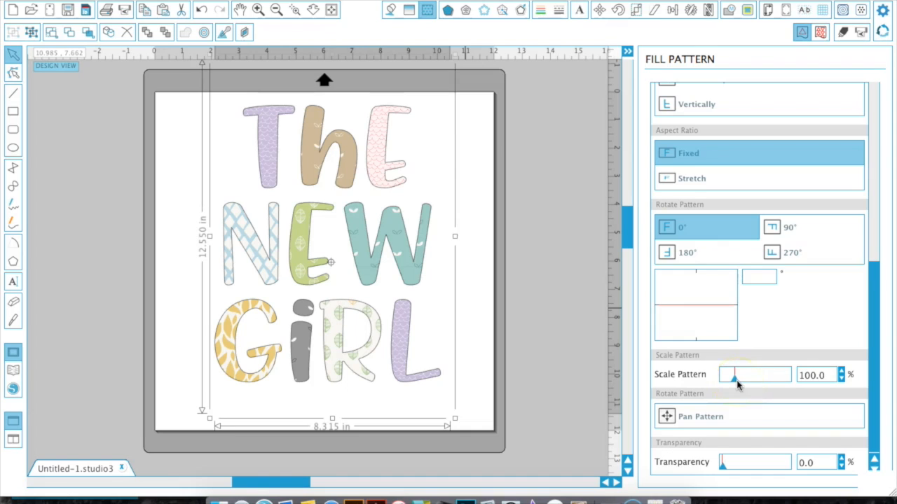
Set the pattern scale to 109.8% and rotate the pattern to 135°.
mouse_move(736, 380)
mouse_down()
mouse_move(761, 384)
mouse_move(722, 382)
mouse_move(737, 380)
mouse_up()
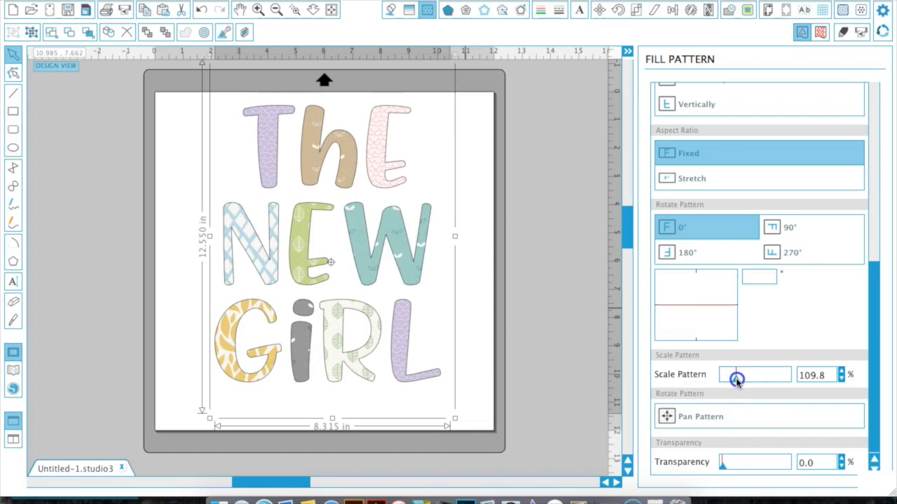
drag(688, 309, 675, 326)
click(478, 280)
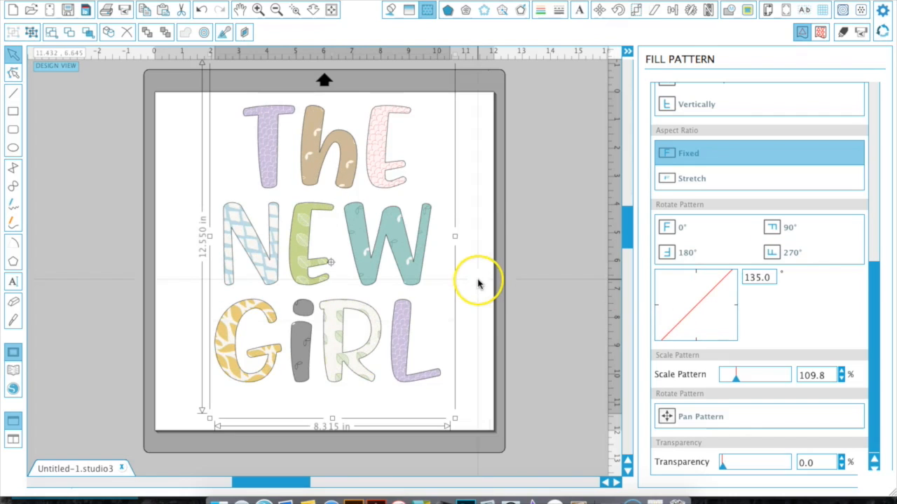
Ungroup the text into separate letters and select the E of NEW on its own.
right_click(288, 224)
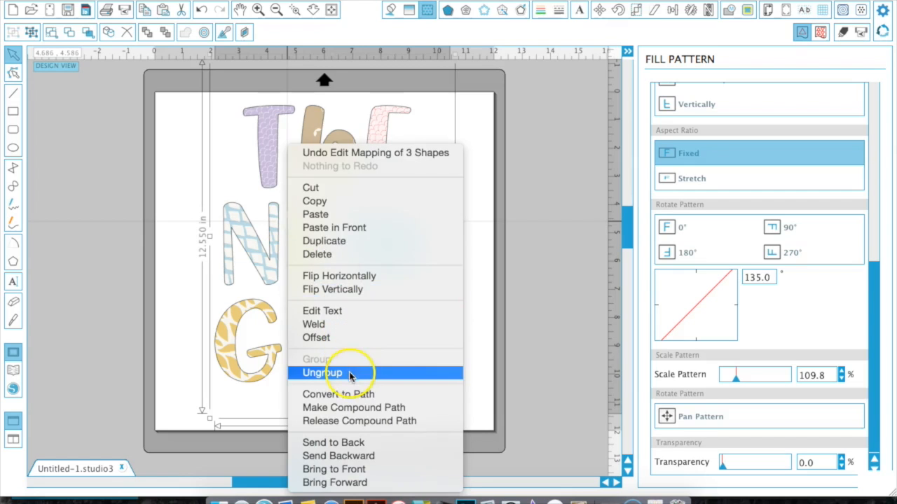
click(349, 372)
click(512, 232)
click(301, 242)
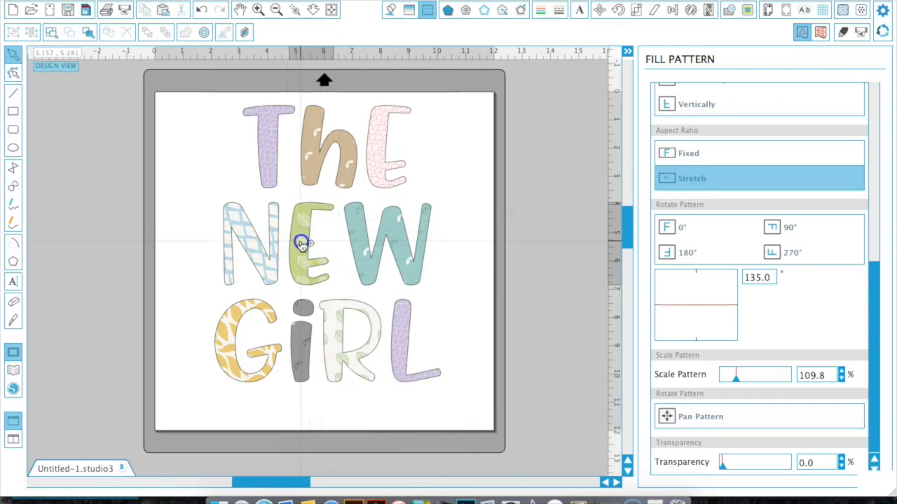
Rotate the E's fill pattern to 34° and deselect the letter.
drag(710, 280, 722, 323)
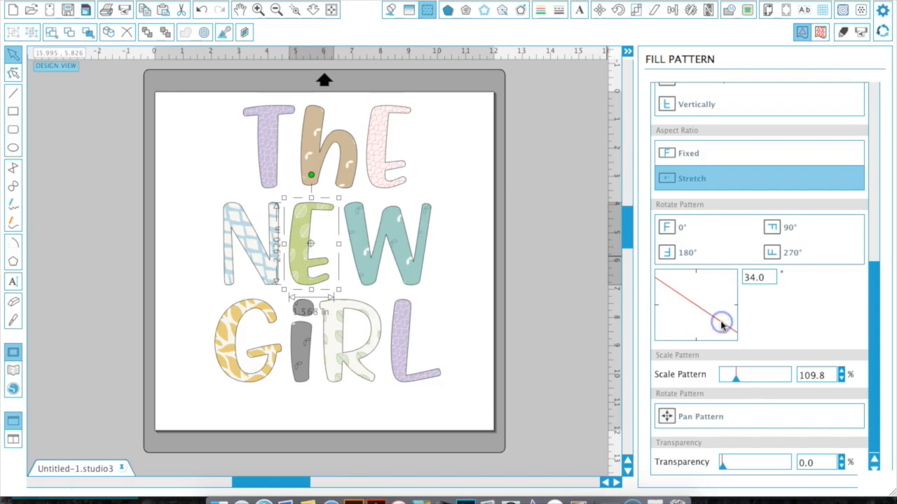
click(194, 267)
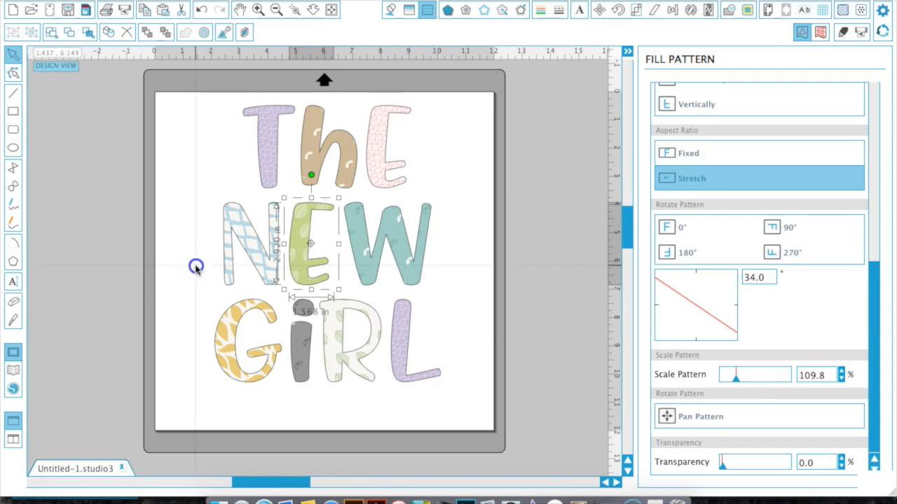
click(193, 259)
click(222, 121)
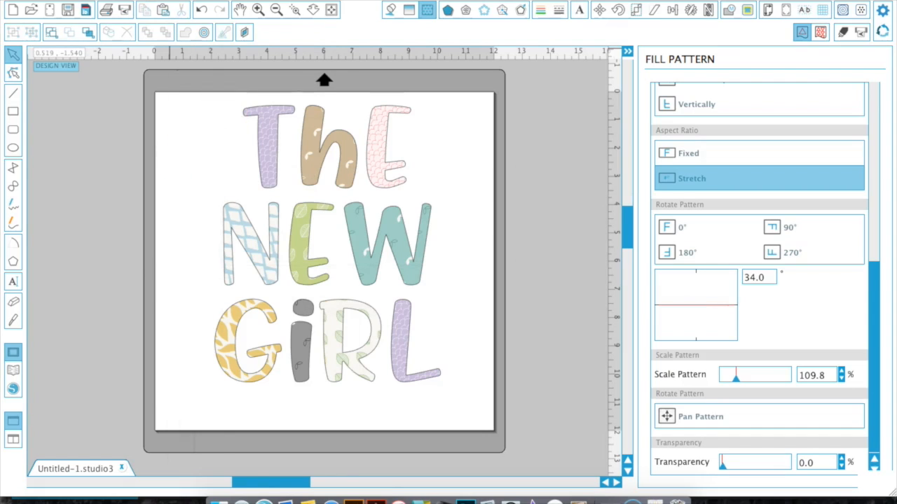
Open the library and create a new folder named Pitter Patterns inside My Patterns.
click(144, 1)
mouse_move(291, 161)
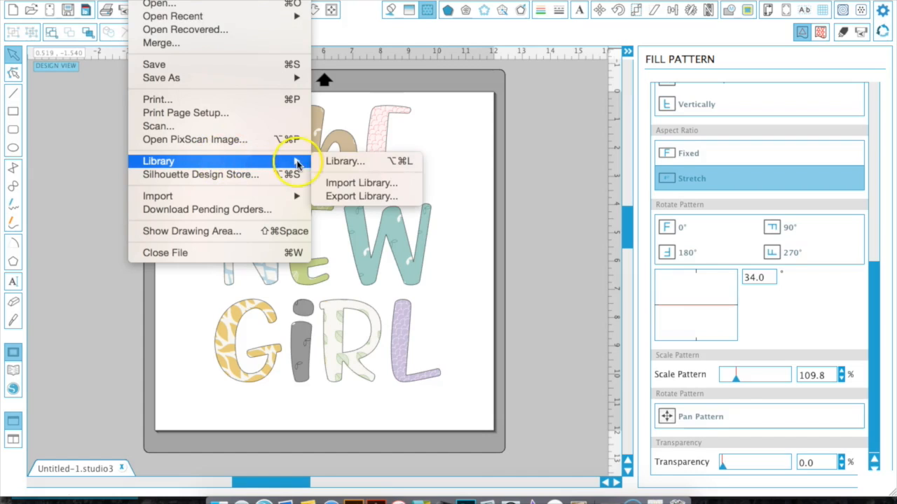
click(337, 160)
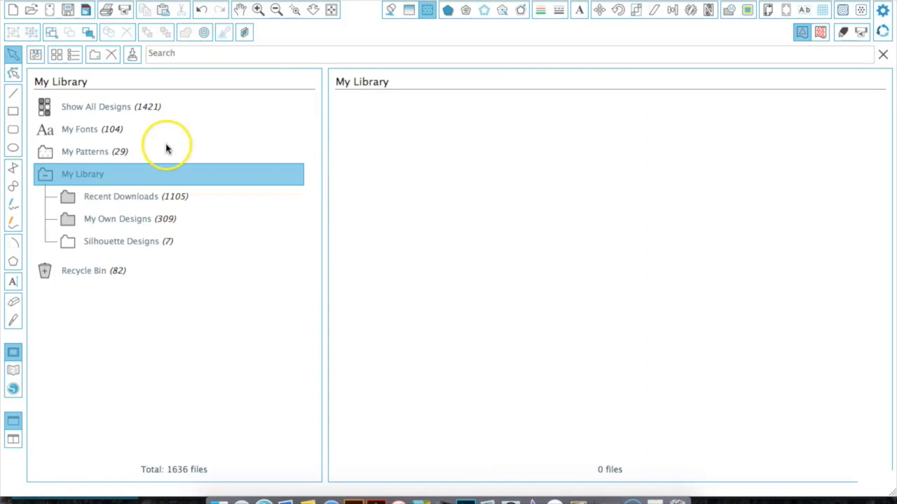
click(89, 156)
right_click(89, 155)
click(98, 157)
text(Pitter Patterns)
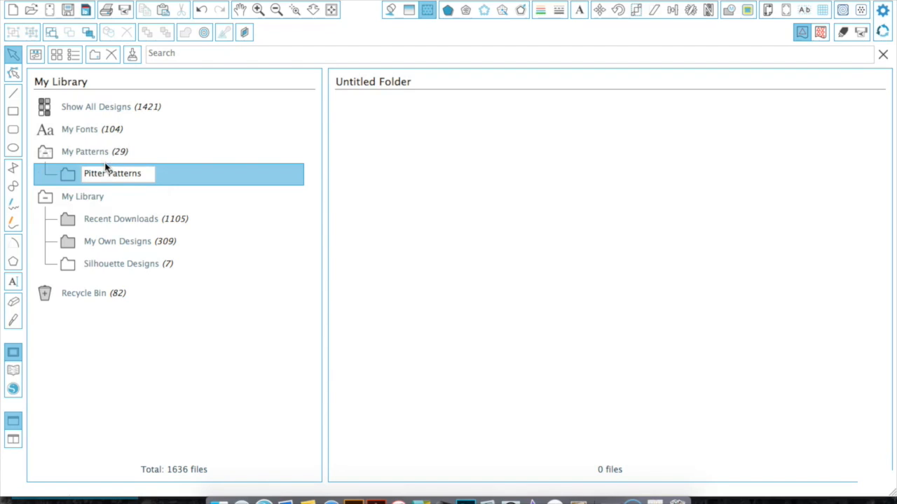
key(Return)
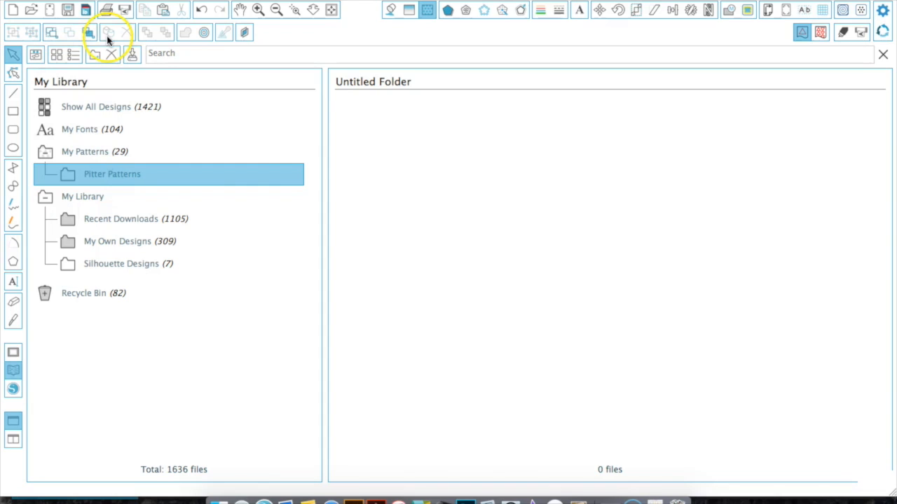
Import all the PATTERN JPG files from the Finder JPG folder into the Pitter Patterns folder.
click(220, 501)
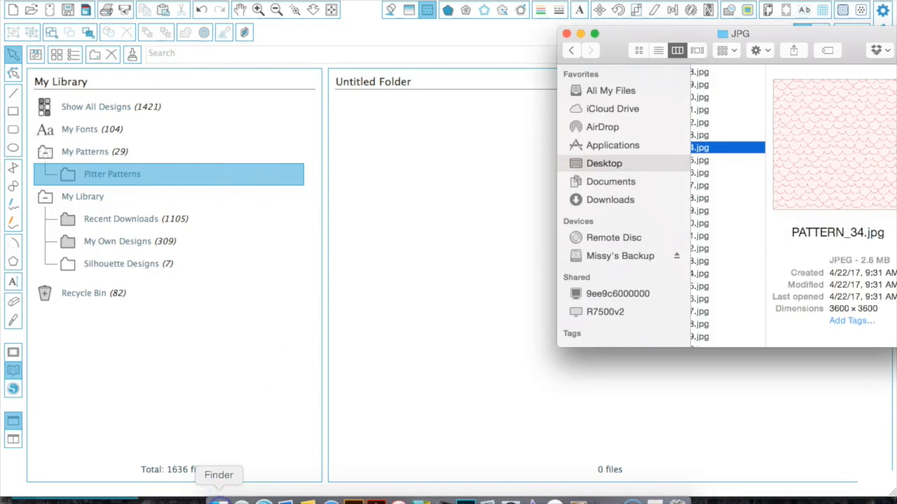
click(722, 147)
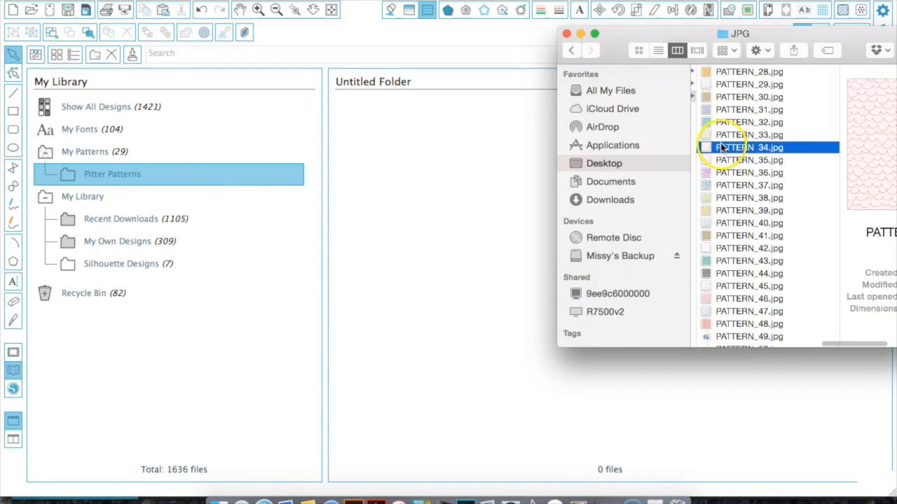
click(784, 107)
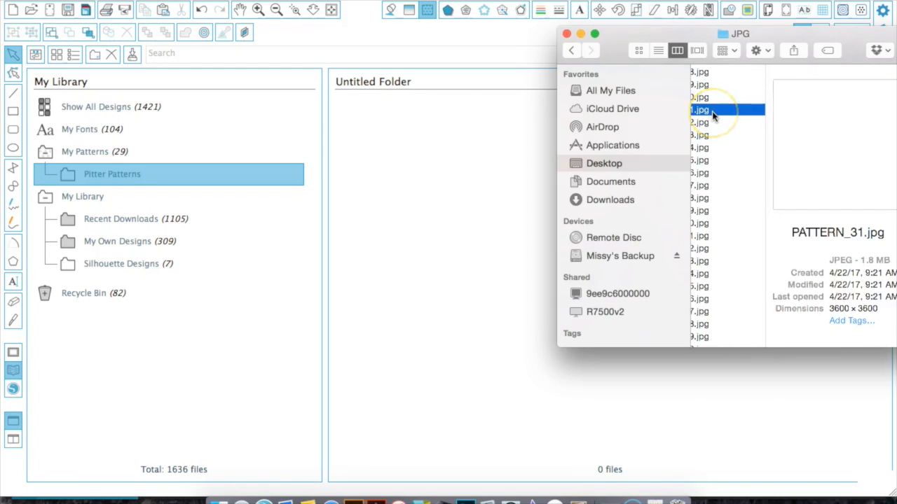
key(super+a)
drag(722, 113, 451, 215)
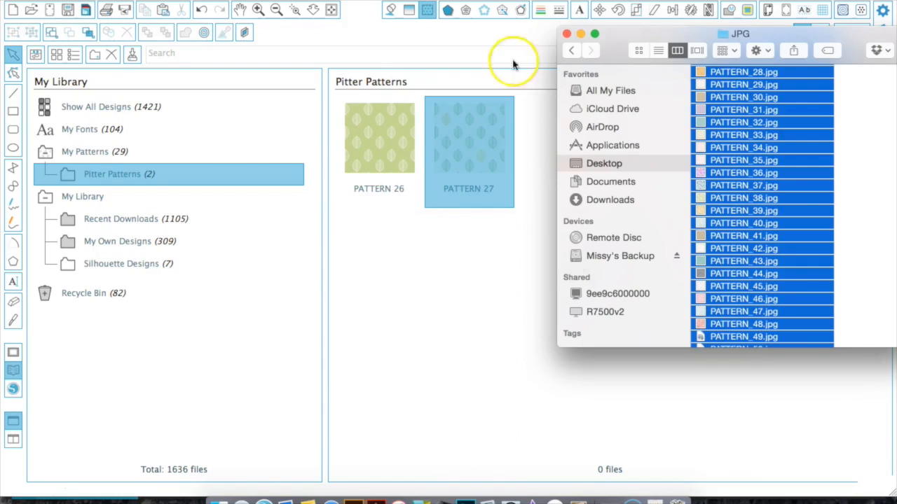
click(567, 34)
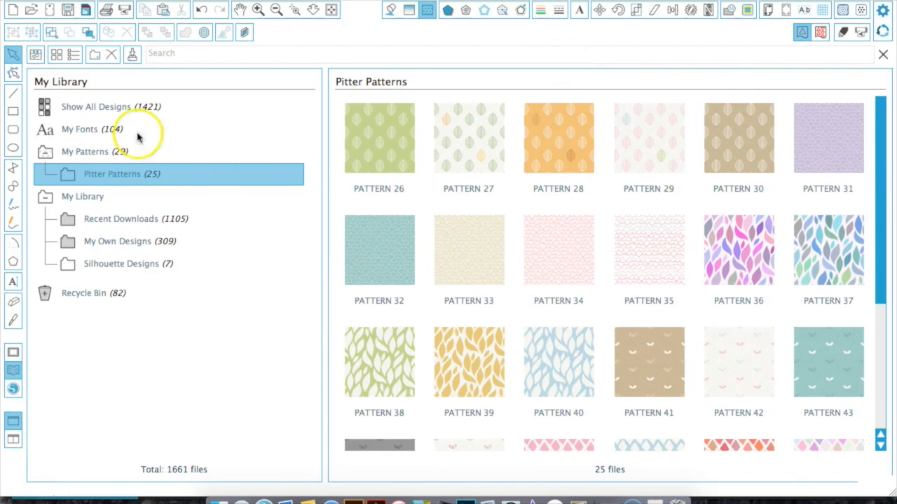
Return to the design and fill the word THE with PATTERN 31 from the Pitter Patterns set.
click(12, 130)
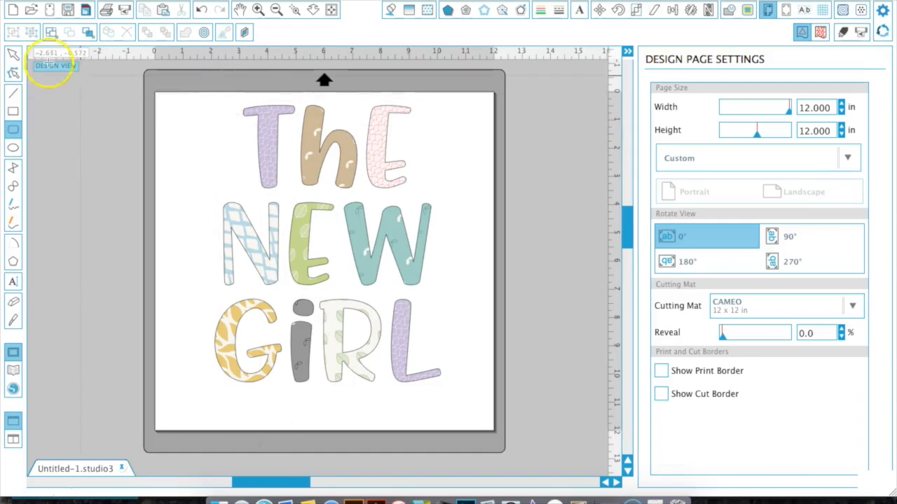
click(13, 54)
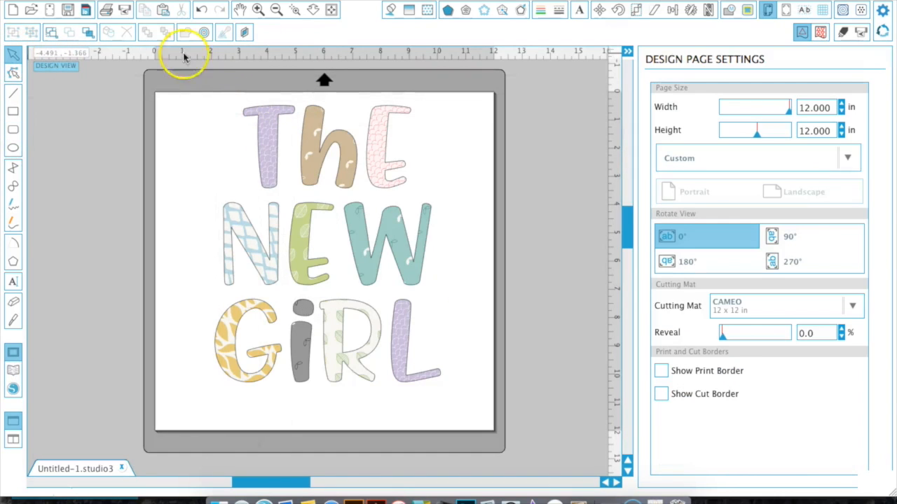
click(321, 144)
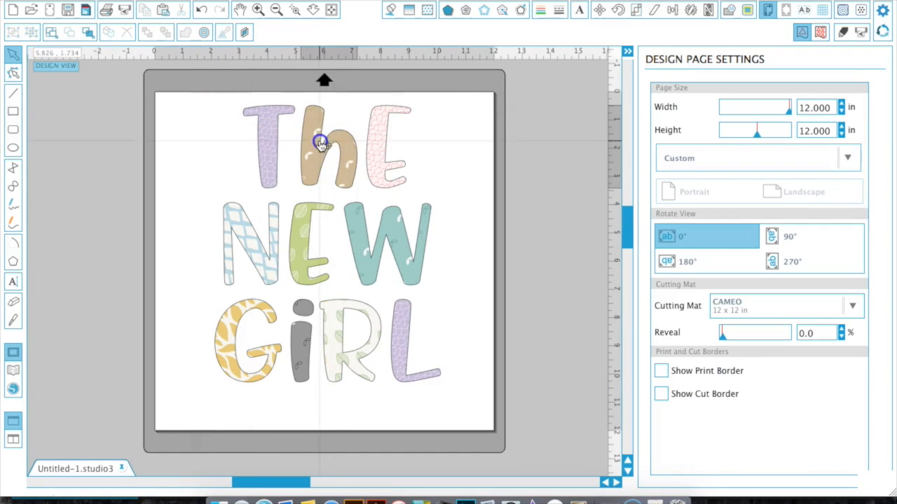
click(427, 10)
scroll(787, 289, down, 10)
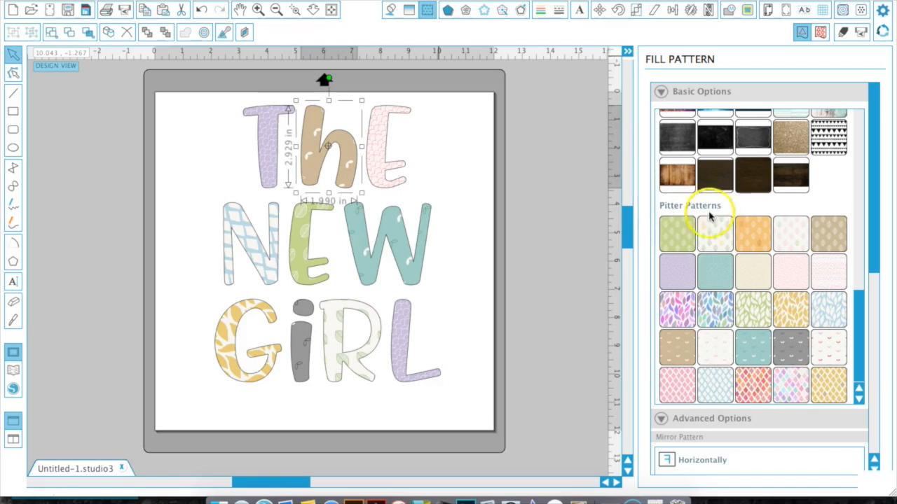
click(679, 273)
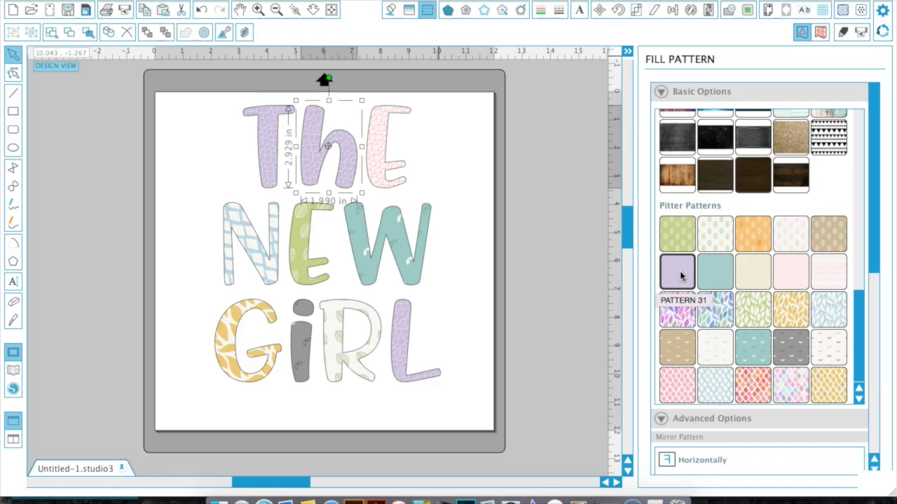